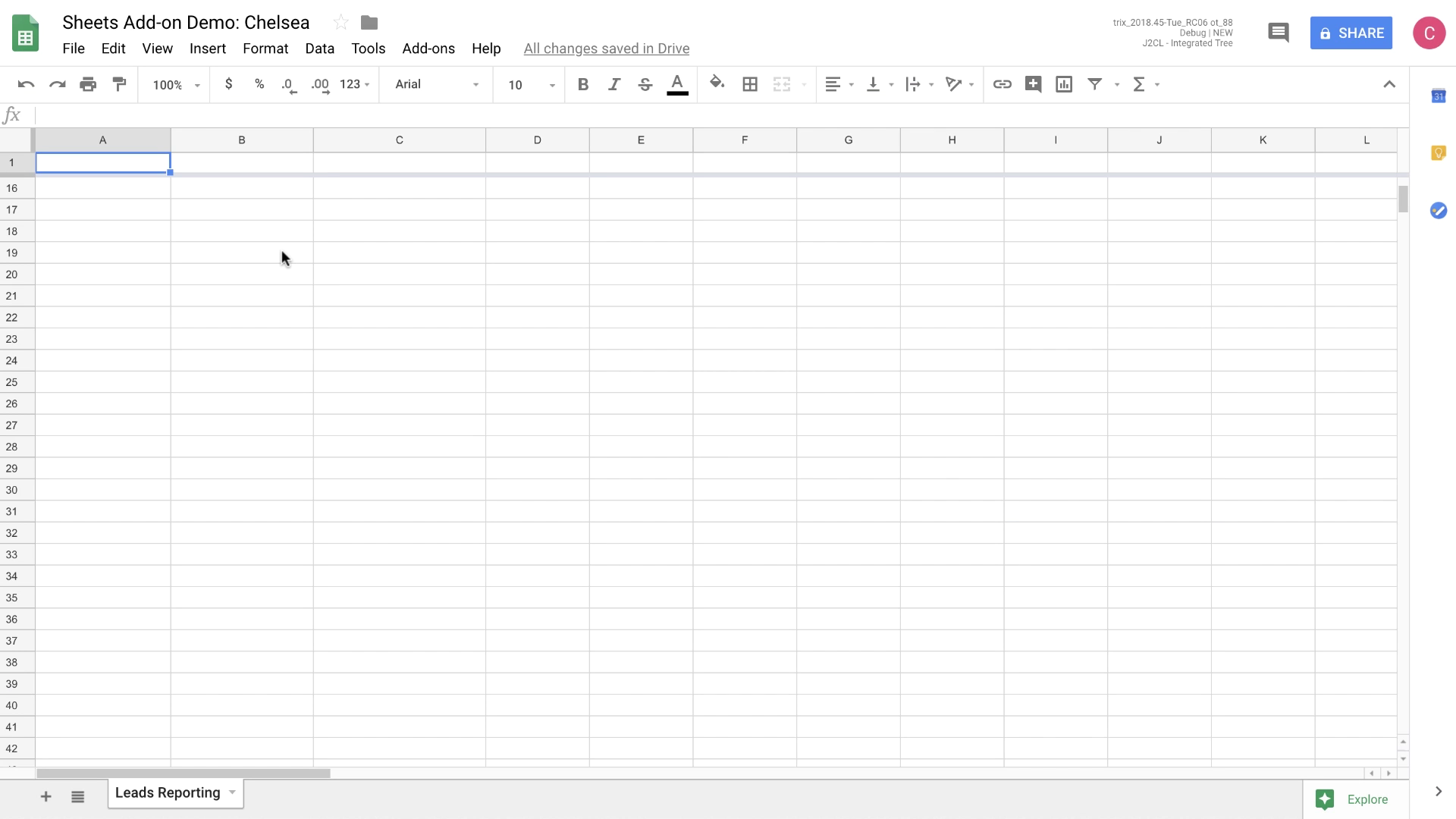
Step: Open the Data connector for Salesforce add-on in the Leads Reporting sheet
left_click(437, 56)
mouse_move(440, 126)
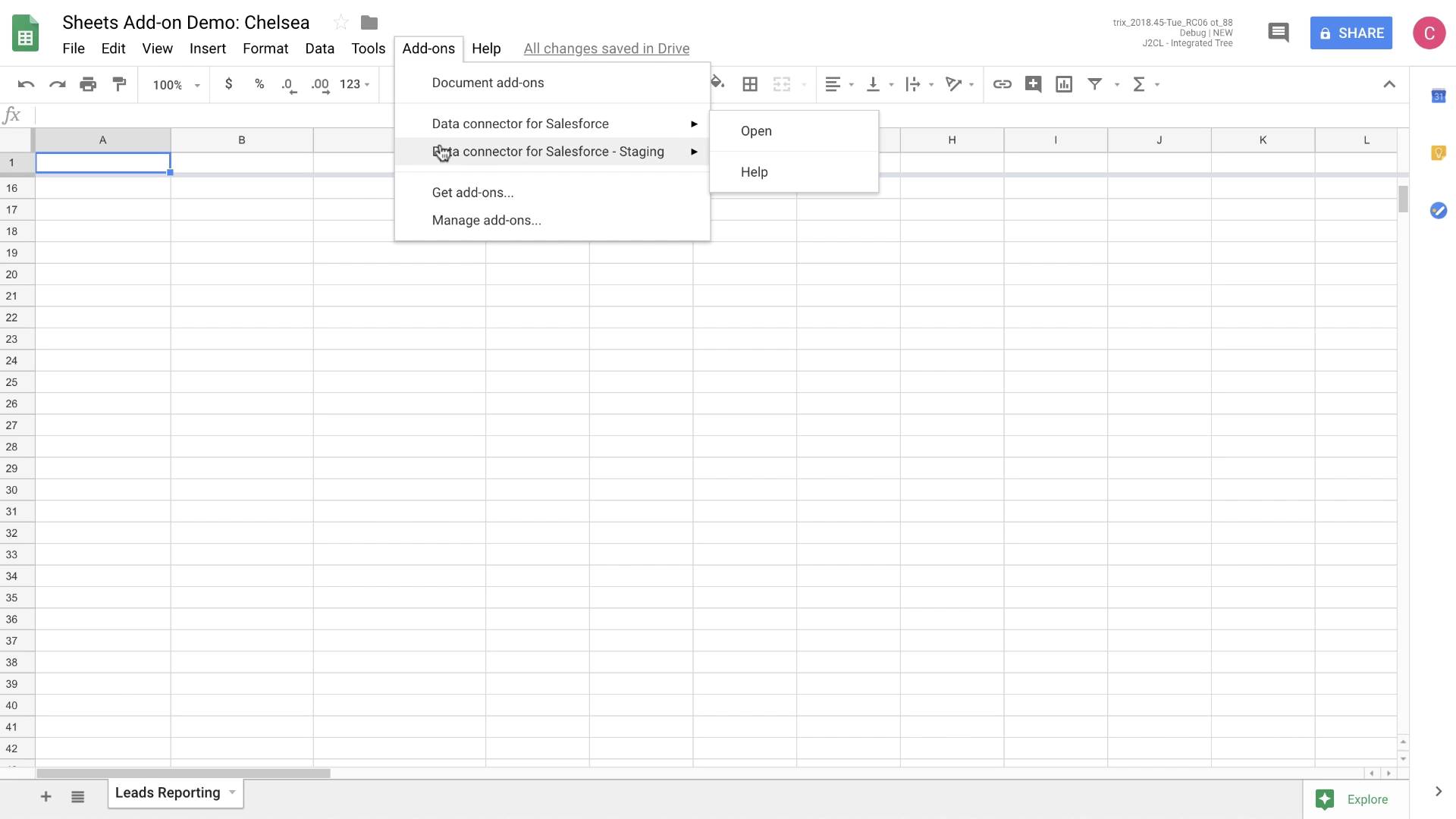
mouse_move(545, 130)
left_click(742, 134)
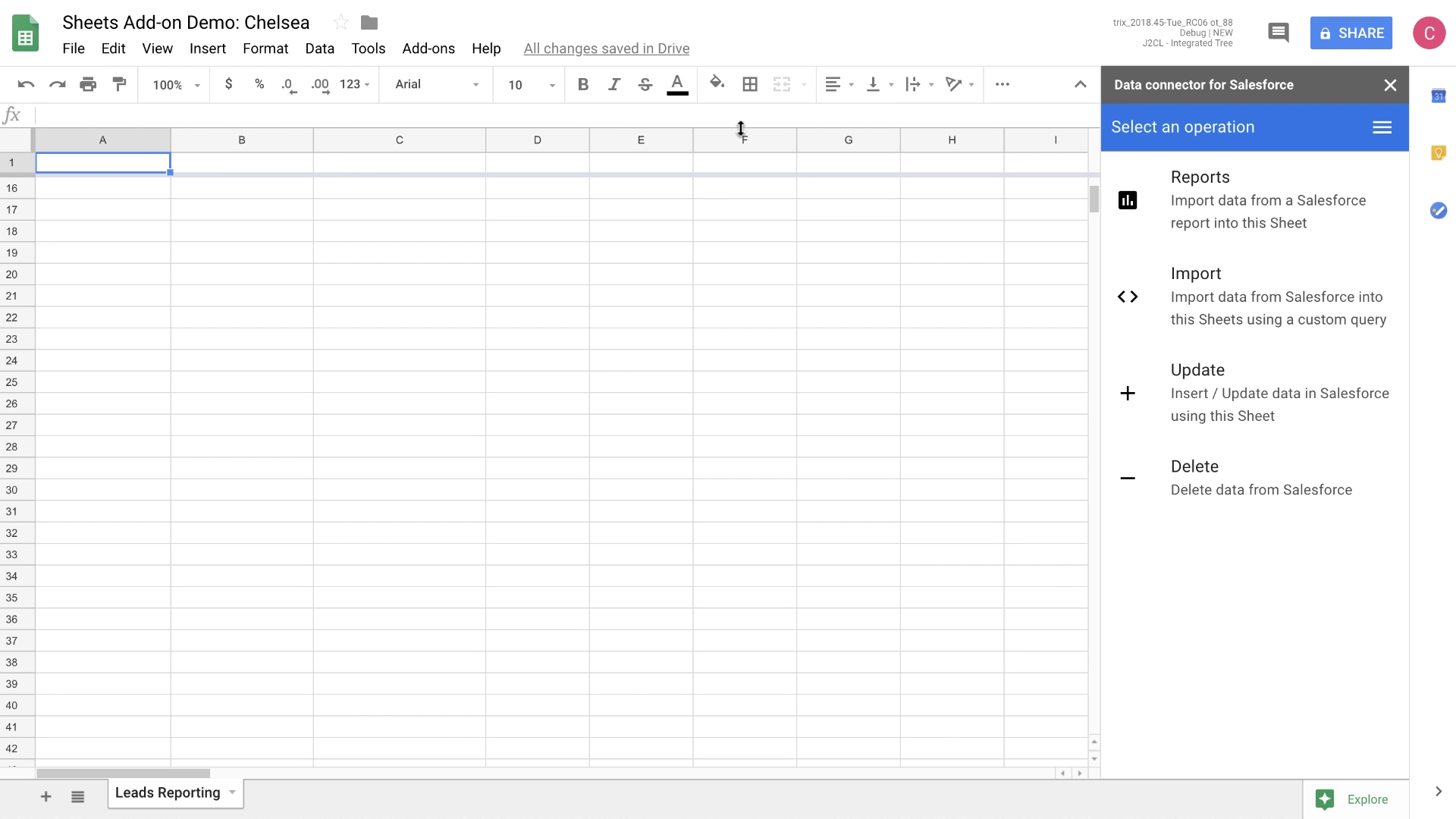
Step: Import the recently run Salesforce report "Leads Report by Status (Row Level)" into the active sheet
left_click(1241, 221)
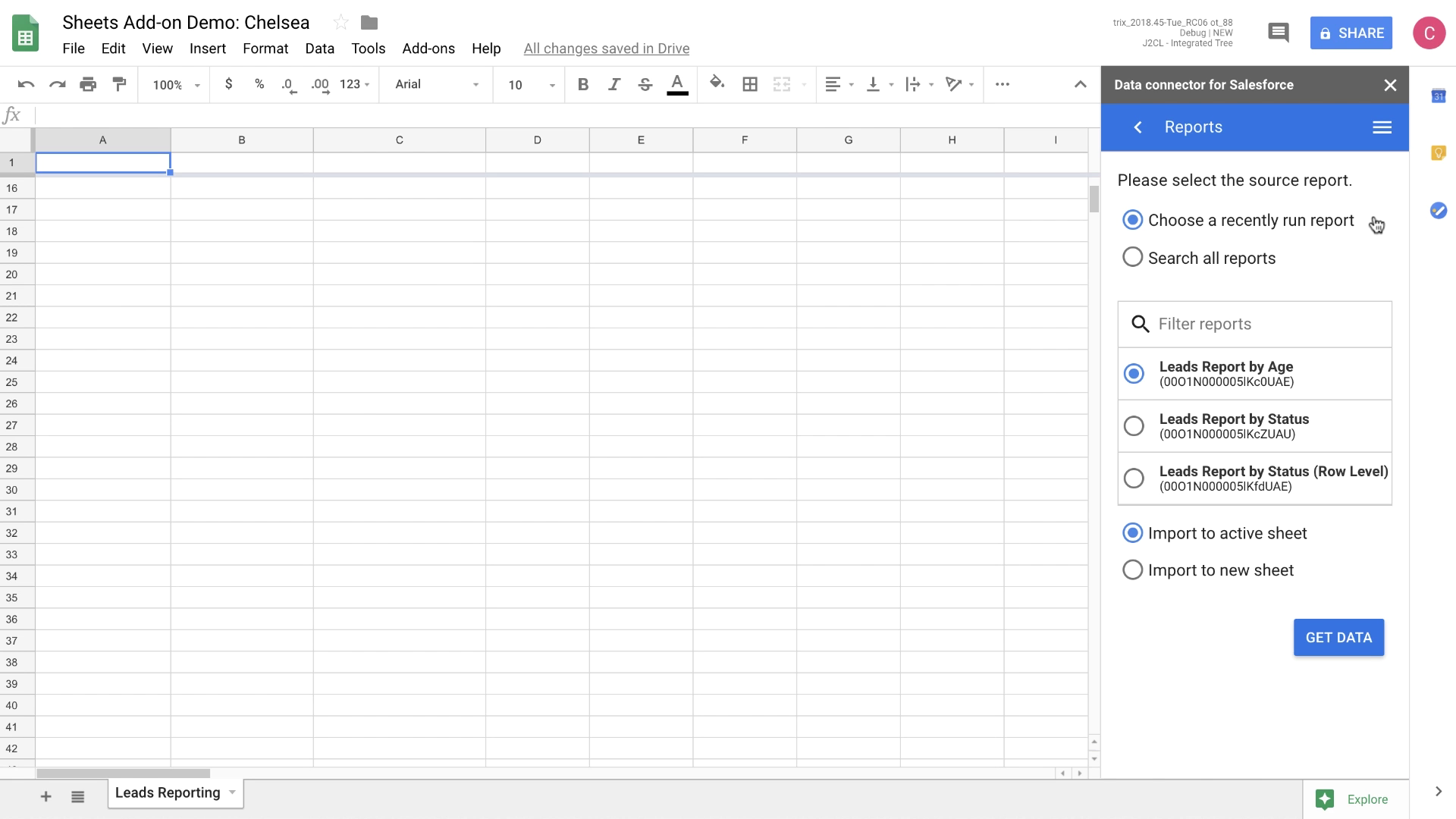
left_click(1135, 478)
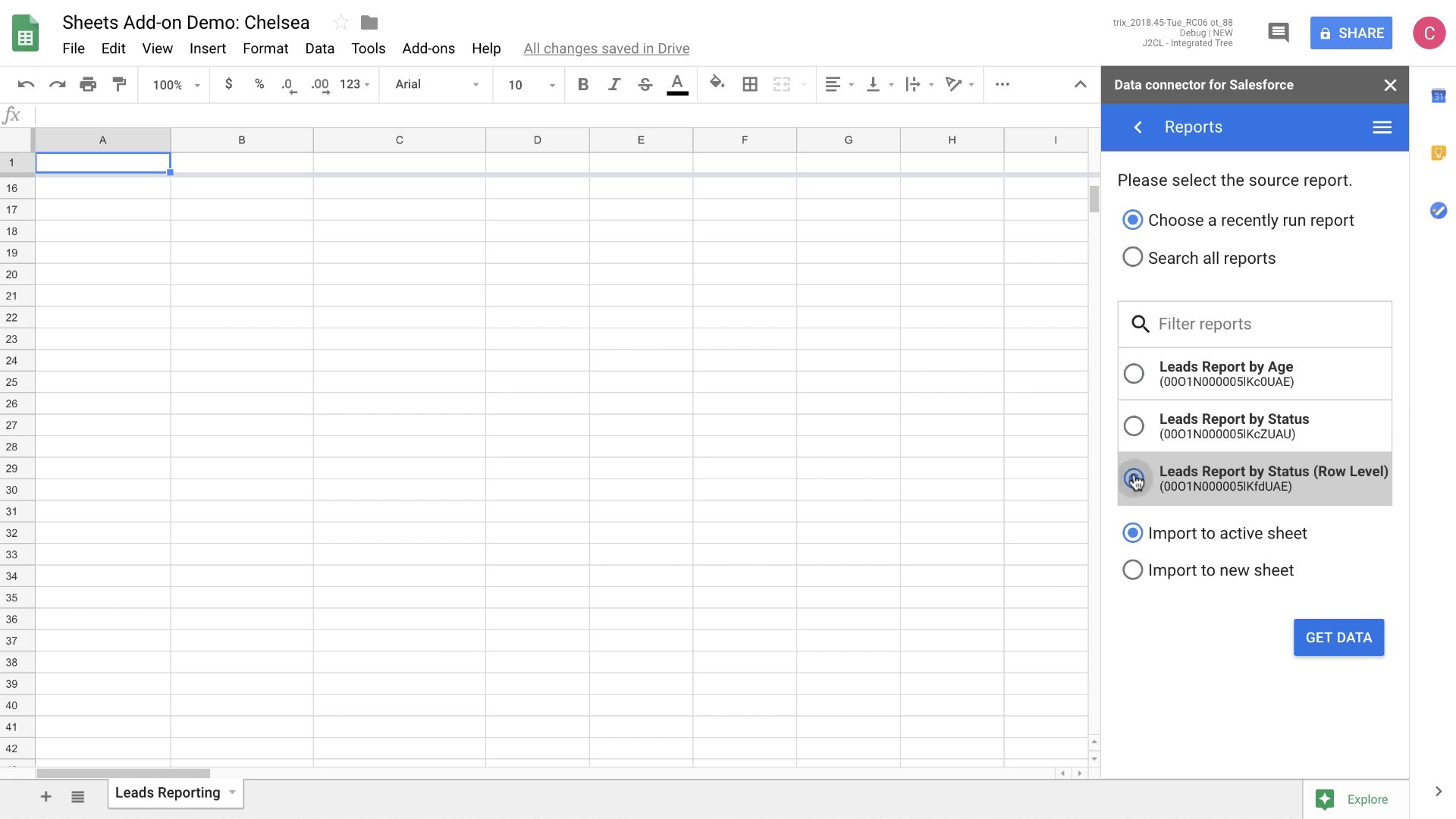
left_click(1339, 641)
left_click(1318, 531)
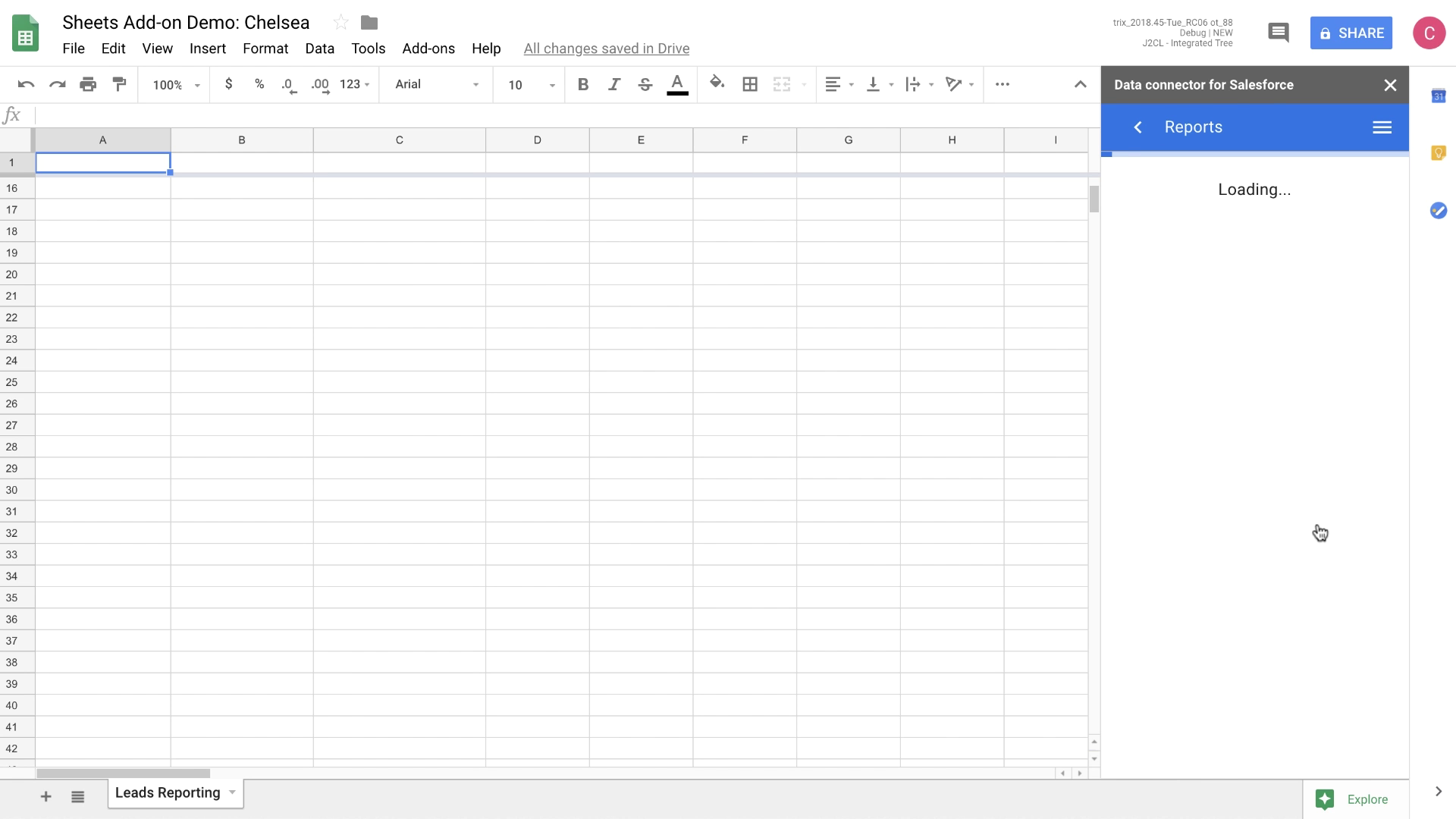
mouse_move(218, 771)
left_mouse_down()
mouse_move(255, 772)
mouse_move(201, 777)
left_mouse_up()
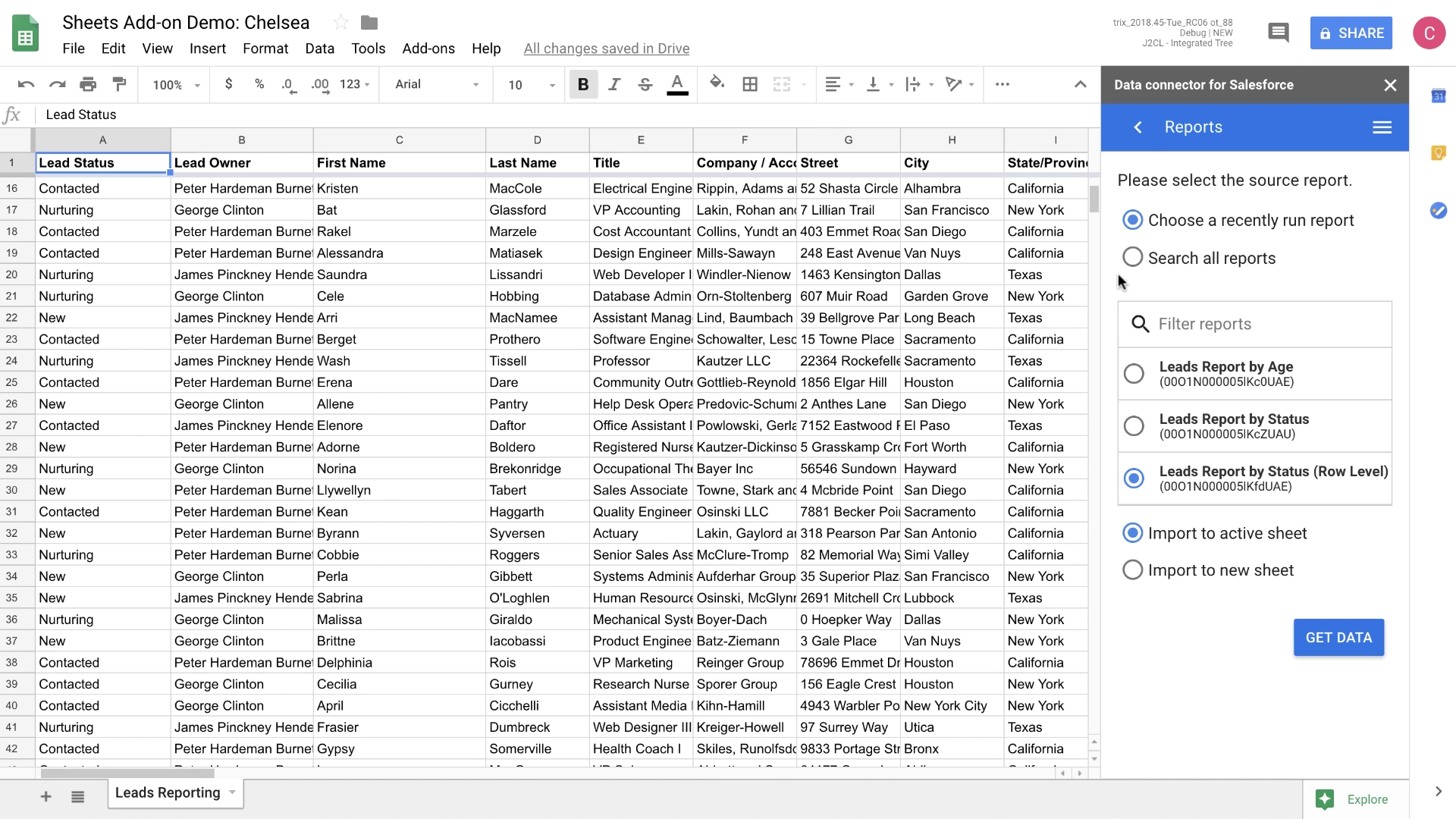
Step: Start a custom query import and choose Lead as the source object, filtering the objects by "lead"
left_click(1140, 129)
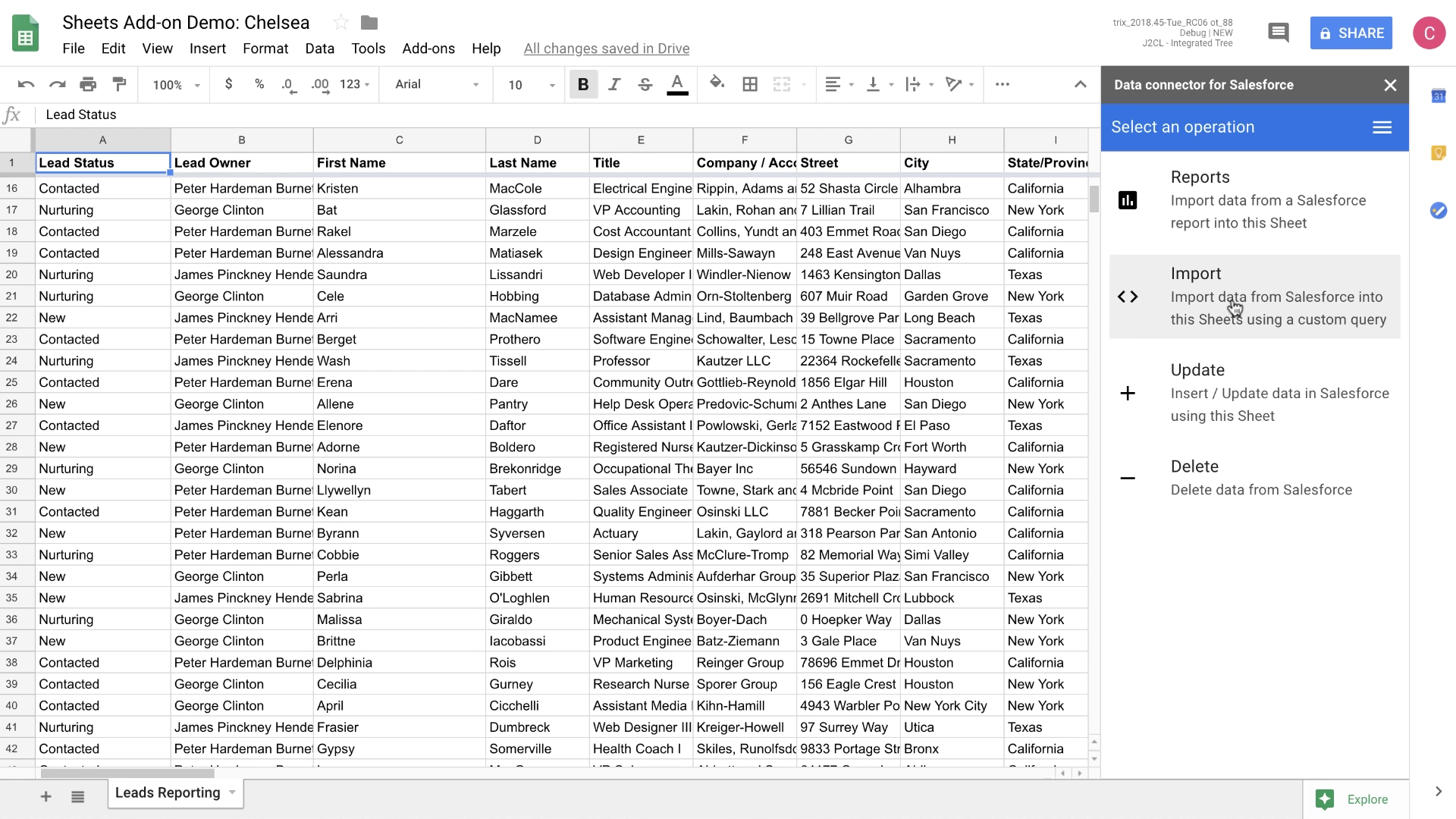
left_click(1234, 308)
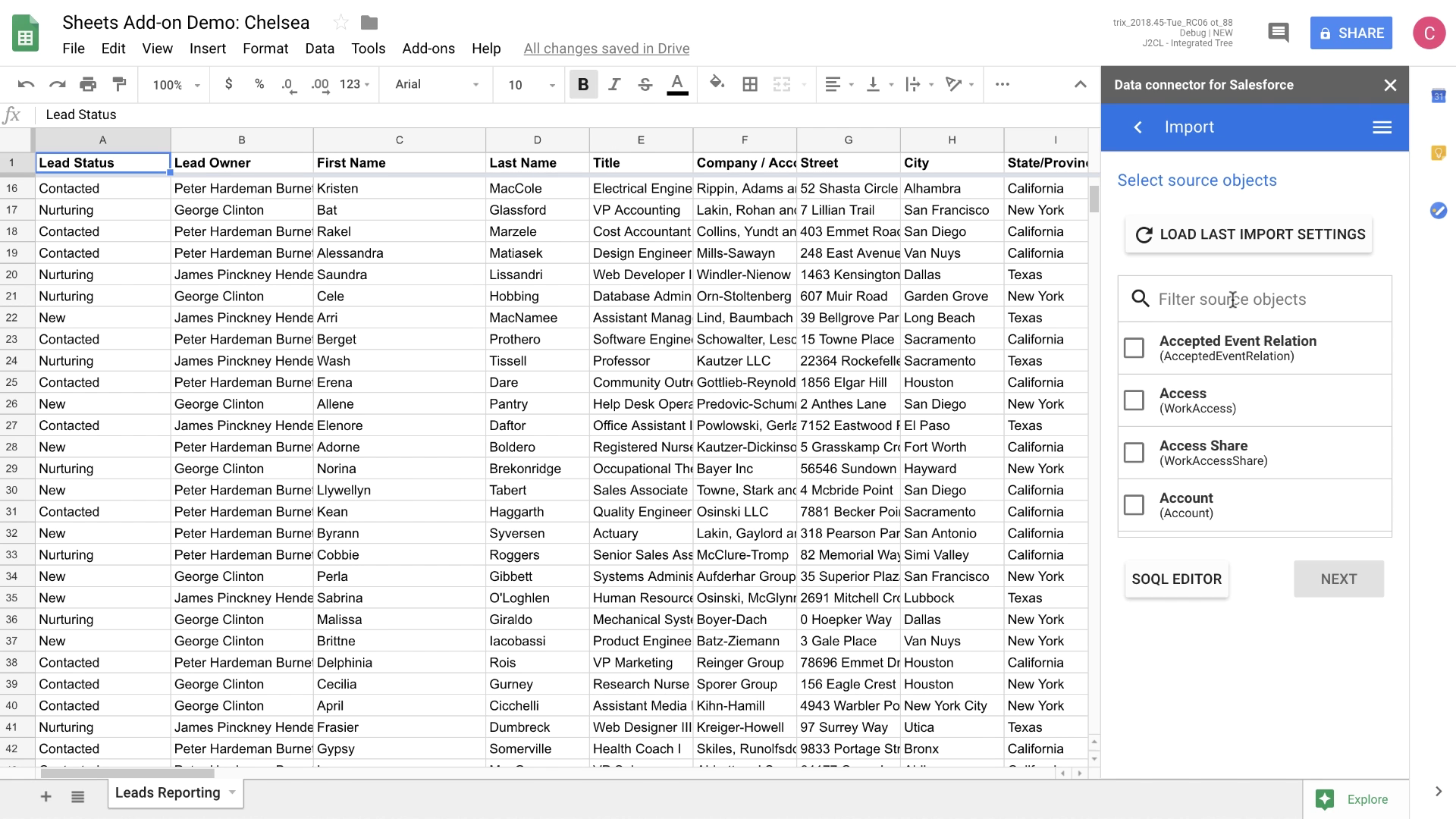
scroll(1222, 439, "down", 3)
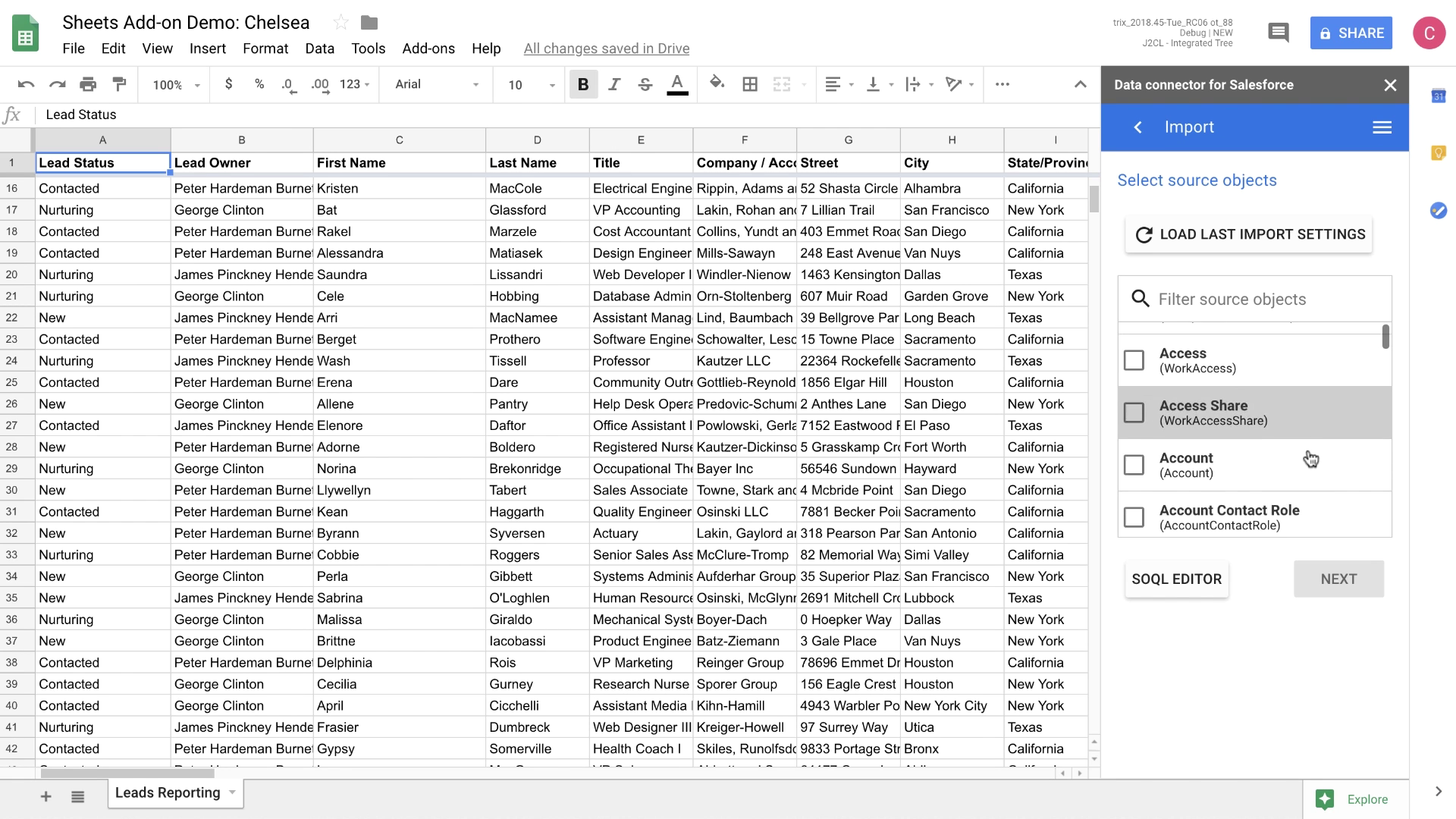
scroll(1310, 459, "down", 2)
scroll(1311, 459, "up", 5)
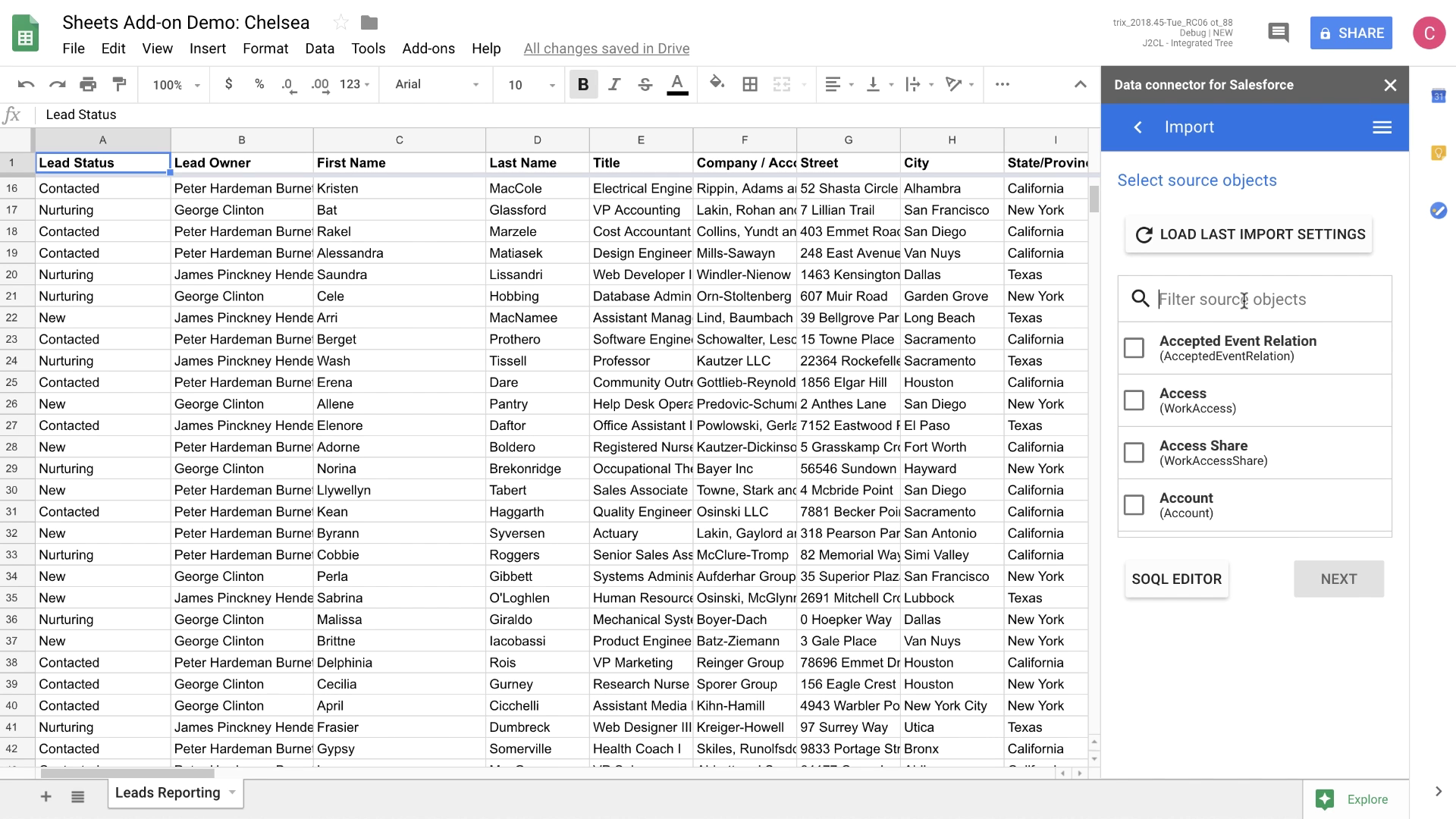
type("lead")
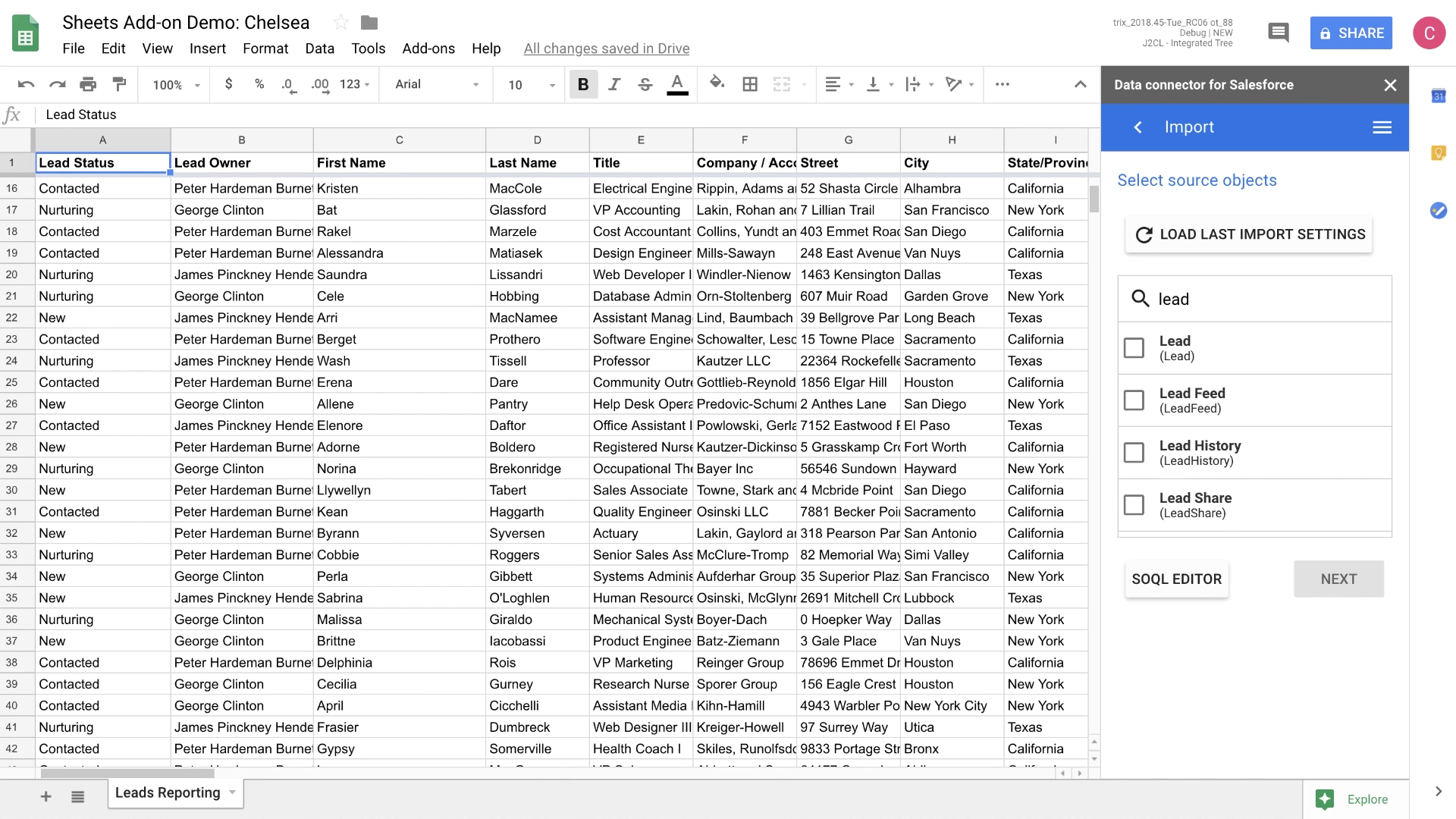
left_click(1135, 348)
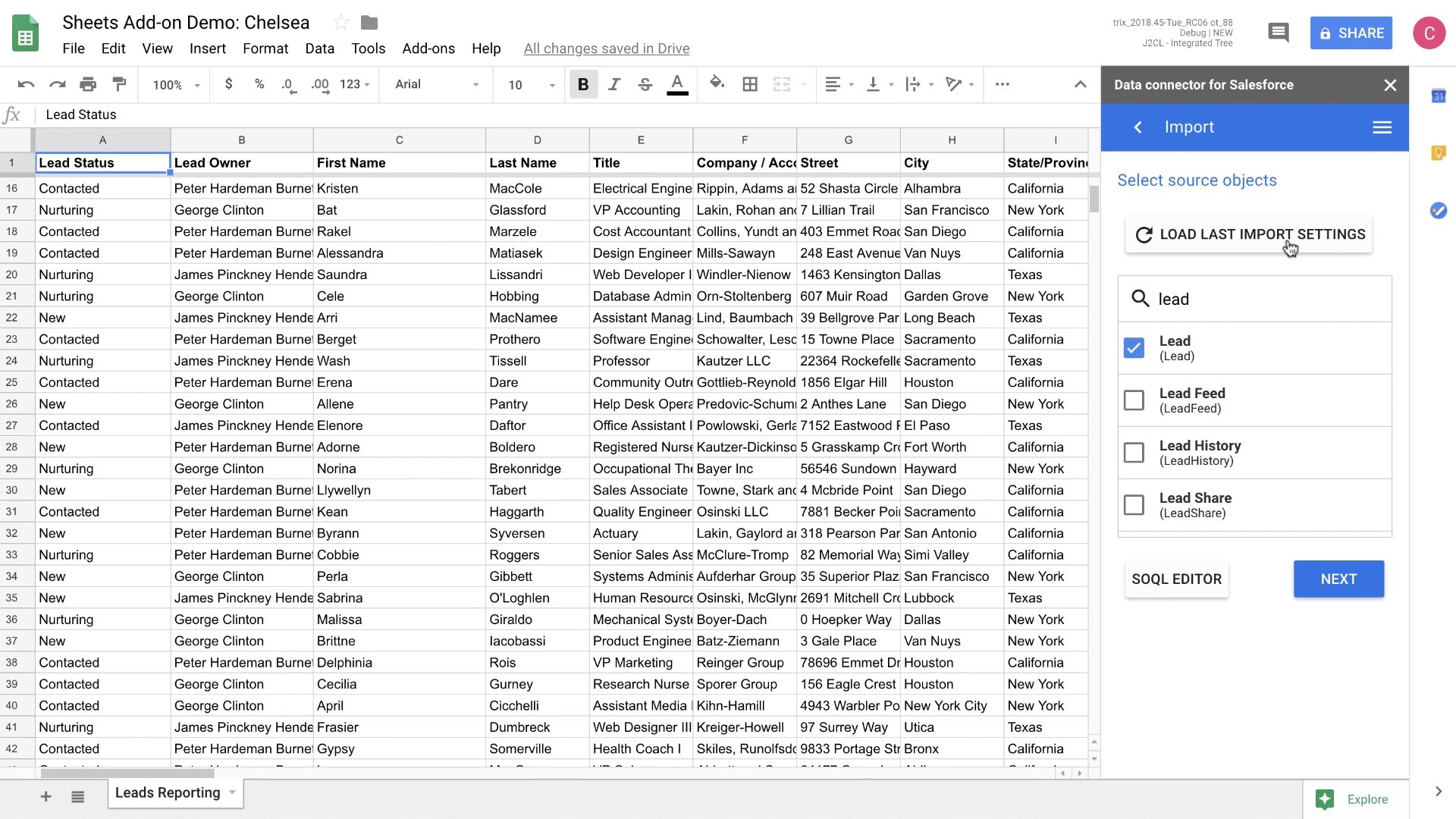
left_click(1338, 581)
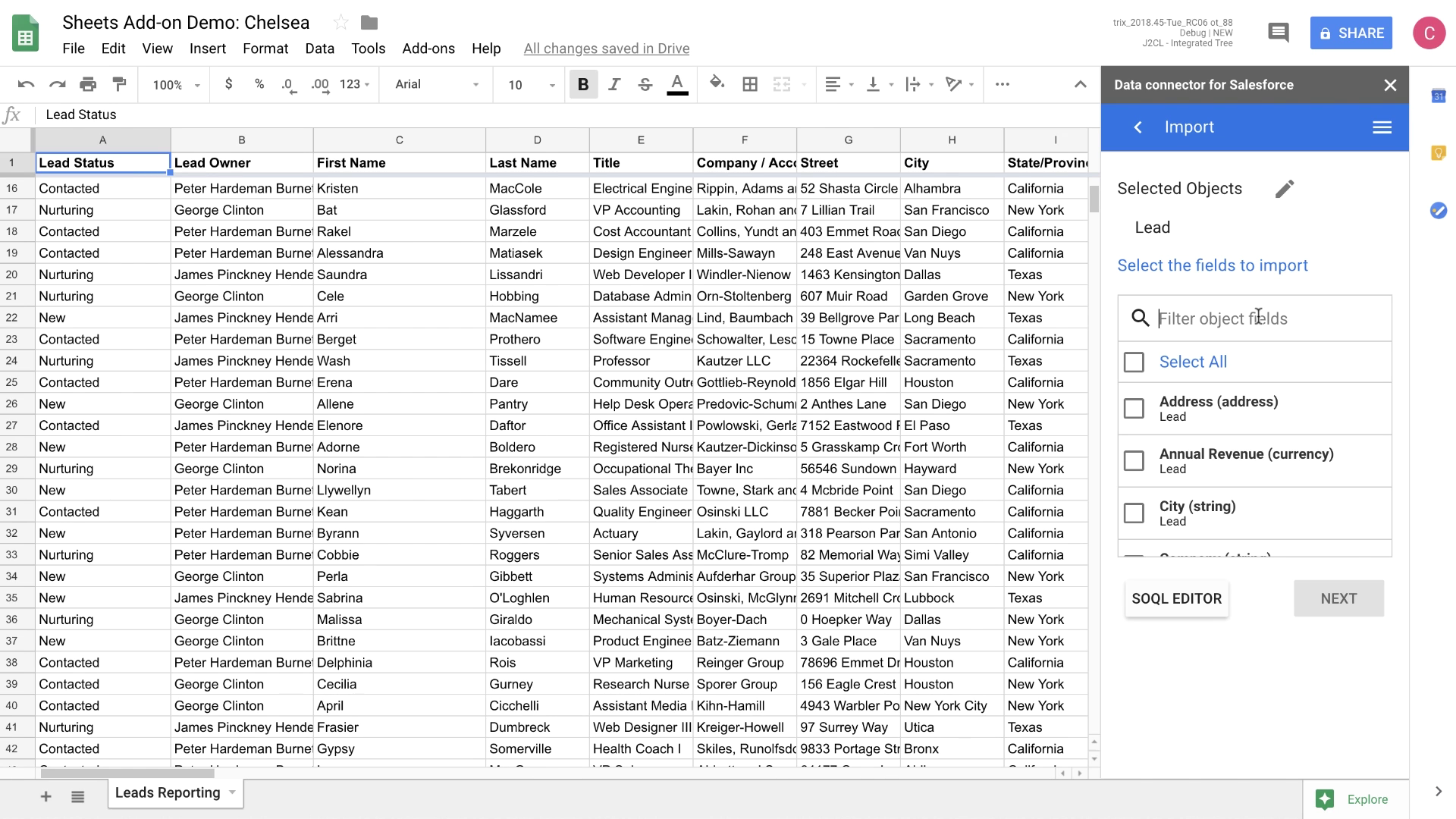
Step: Select the Lead fields State/Province, Status and Company for the import
type("stat")
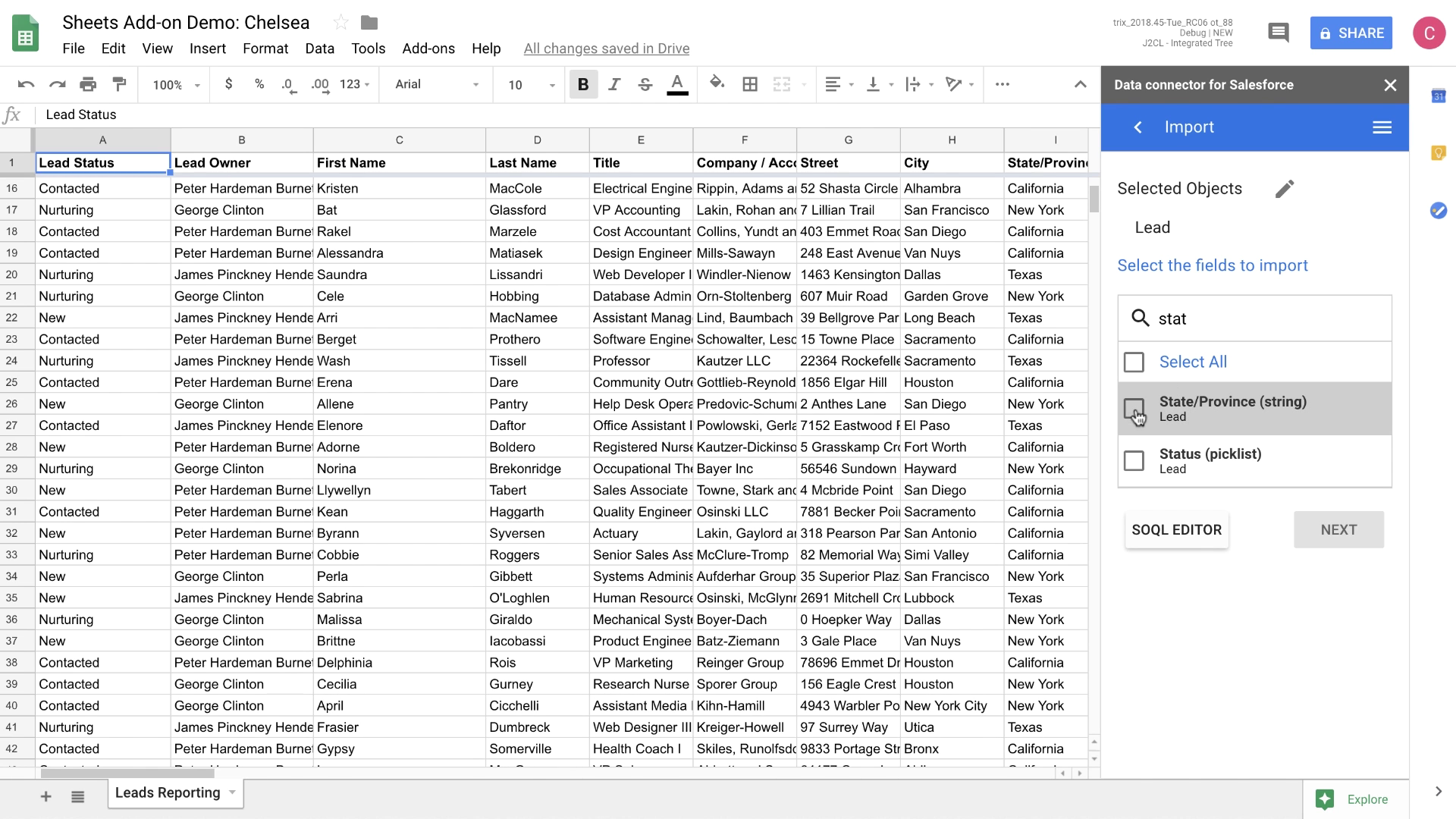
left_click(1135, 410)
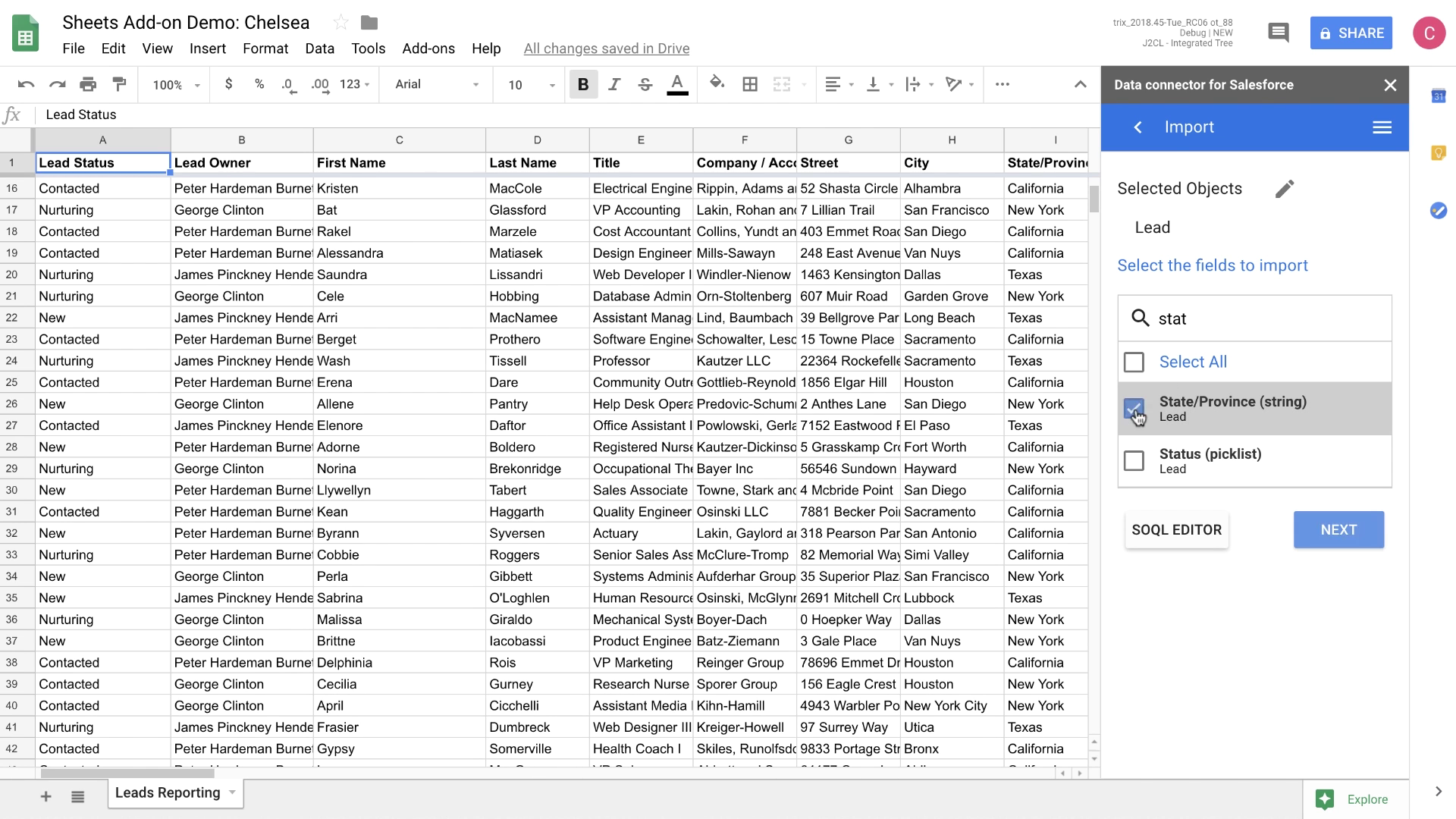
left_click(1136, 464)
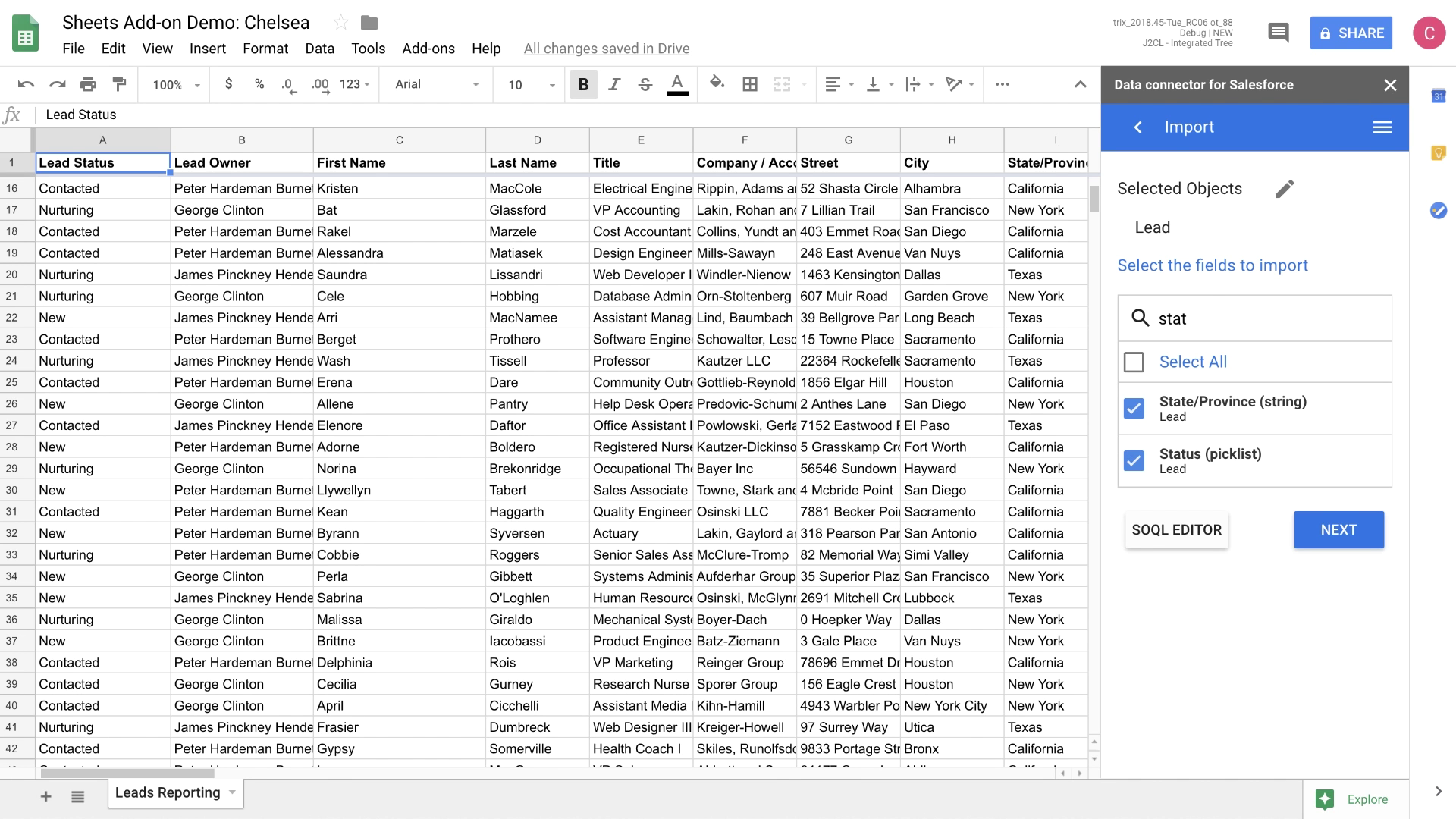
key("BackSpace")
key("BackSpace")
key("BackSpace")
key("BackSpace")
type("com")
left_click(1135, 413)
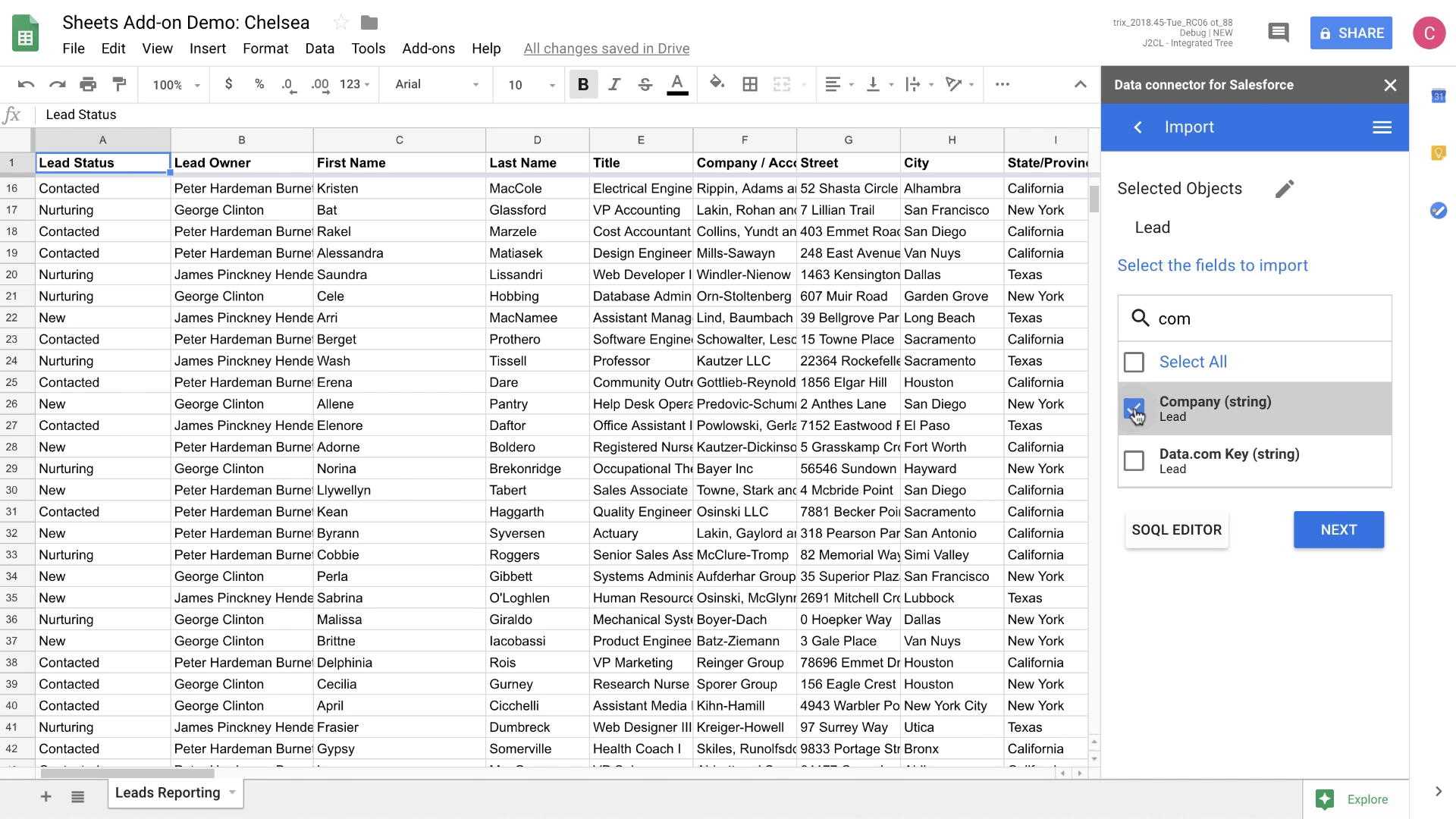
Step: Add the Lead ID field to the import and continue to the filtering conditions
left_click(1211, 318)
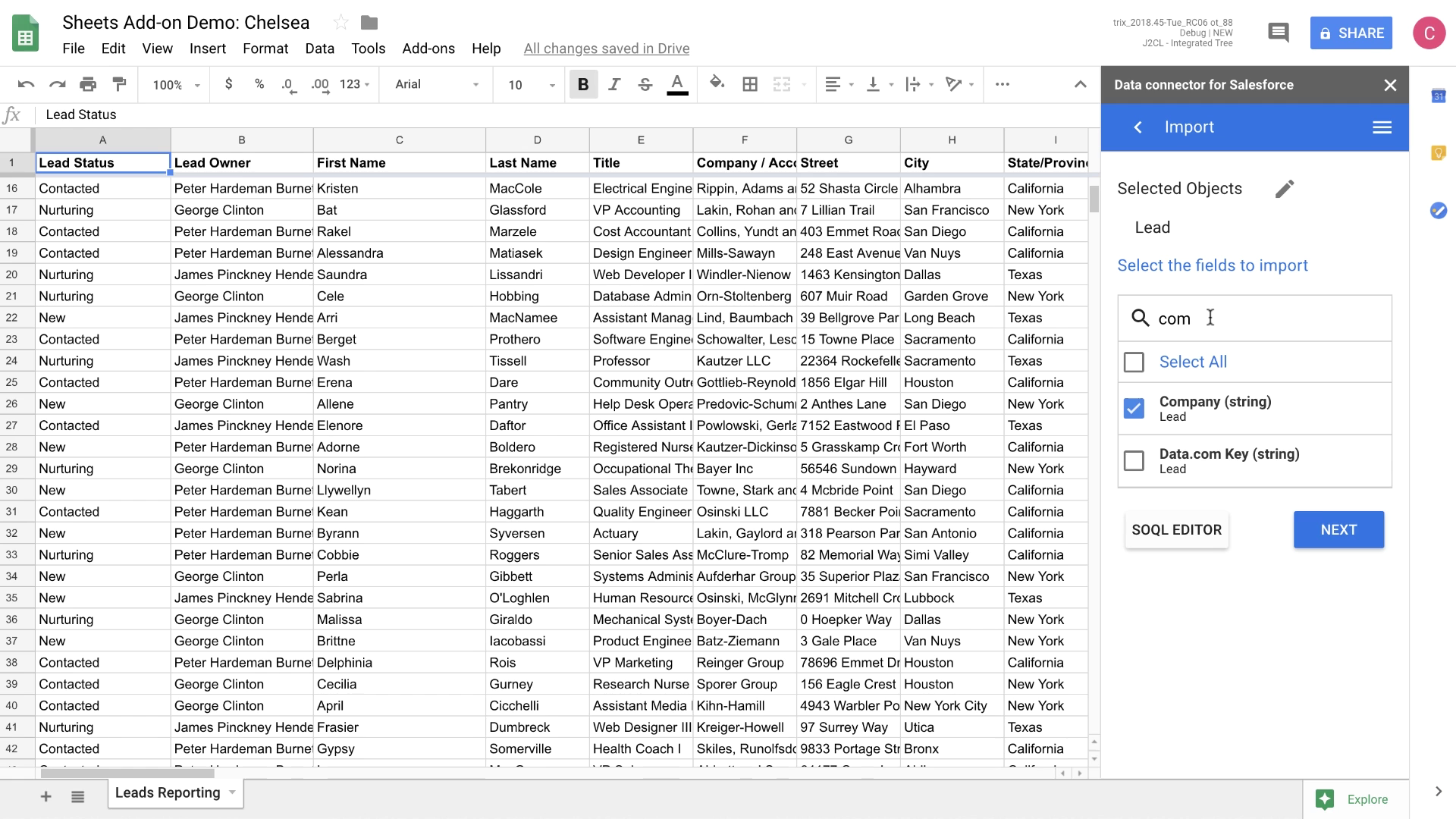
key("BackSpace")
key("BackSpace")
key("BackSpace")
type("lead")
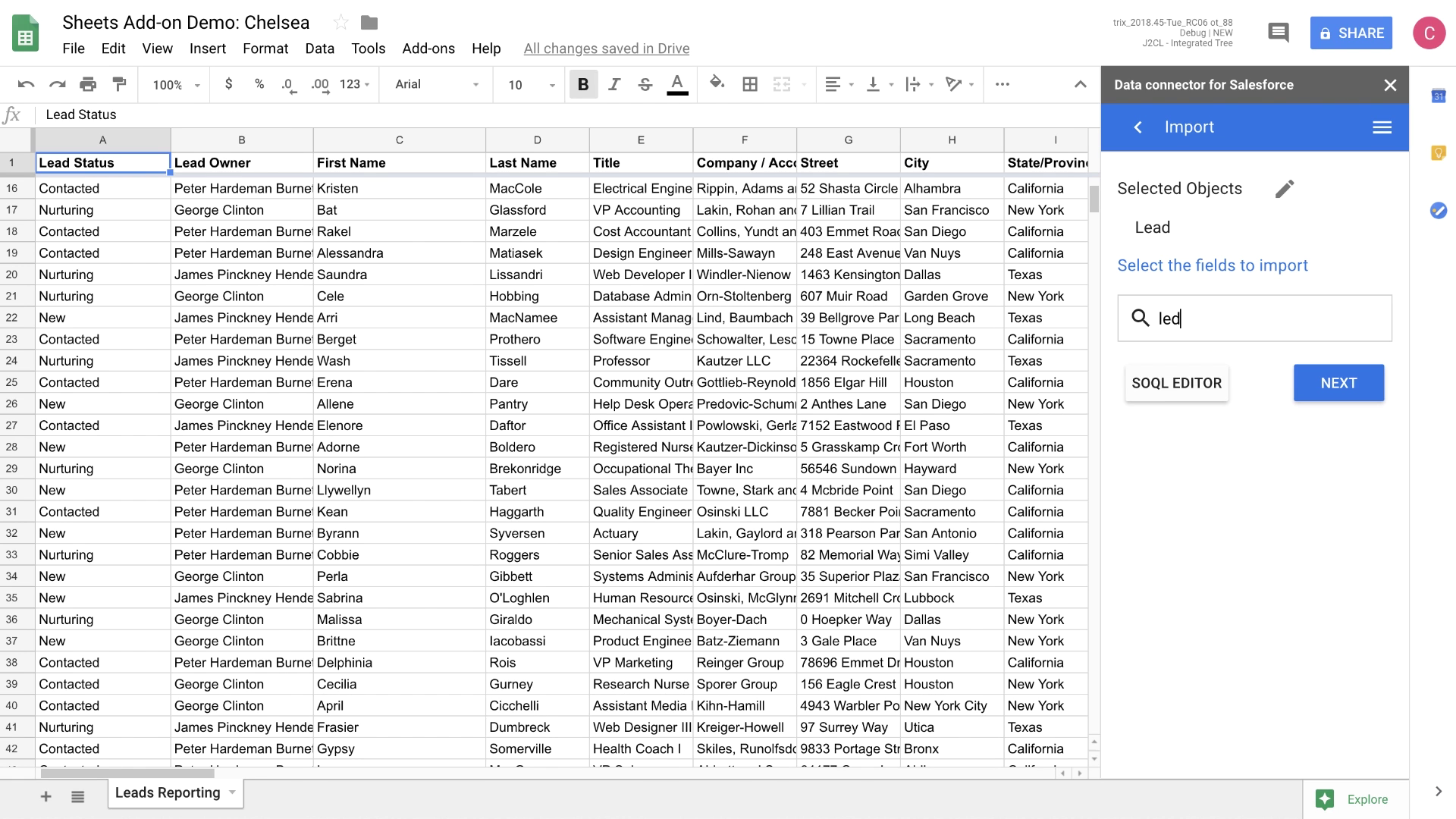
left_click(1135, 460)
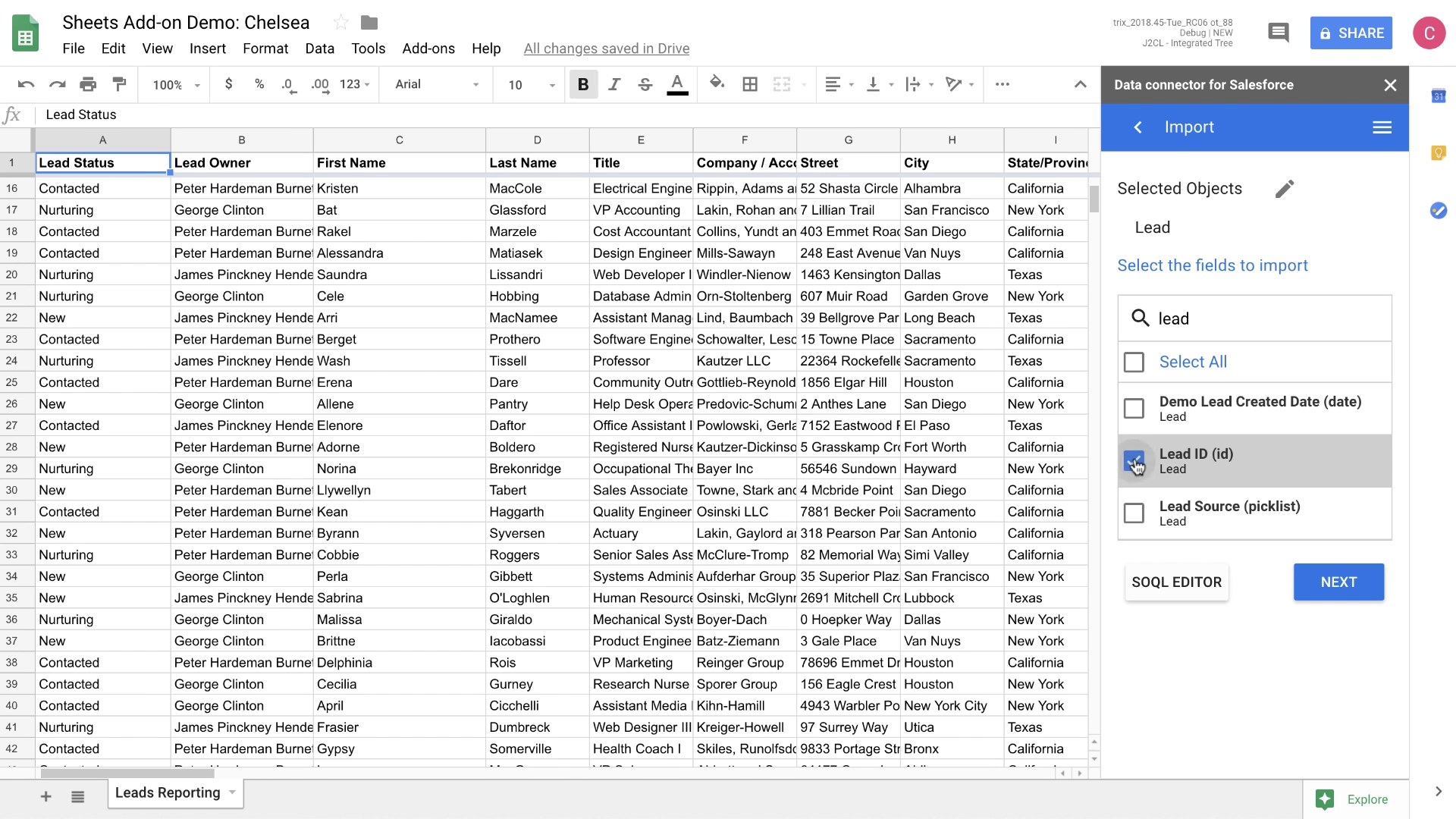
left_click(1339, 588)
Step: Add a filtering condition that State/Province equals California
left_click(1173, 463)
type("stat")
left_click(1153, 513)
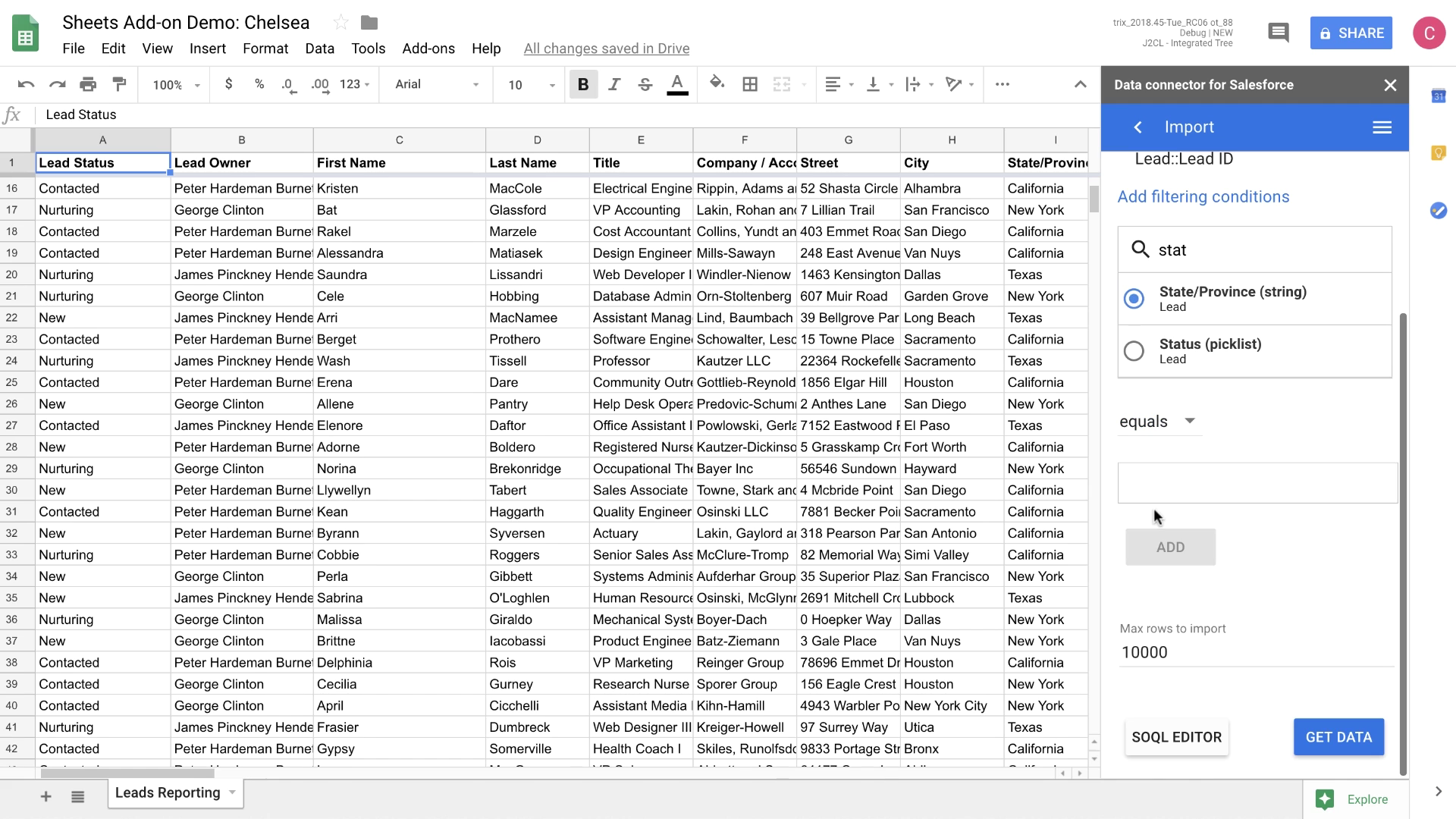
left_click(1179, 490)
type("California")
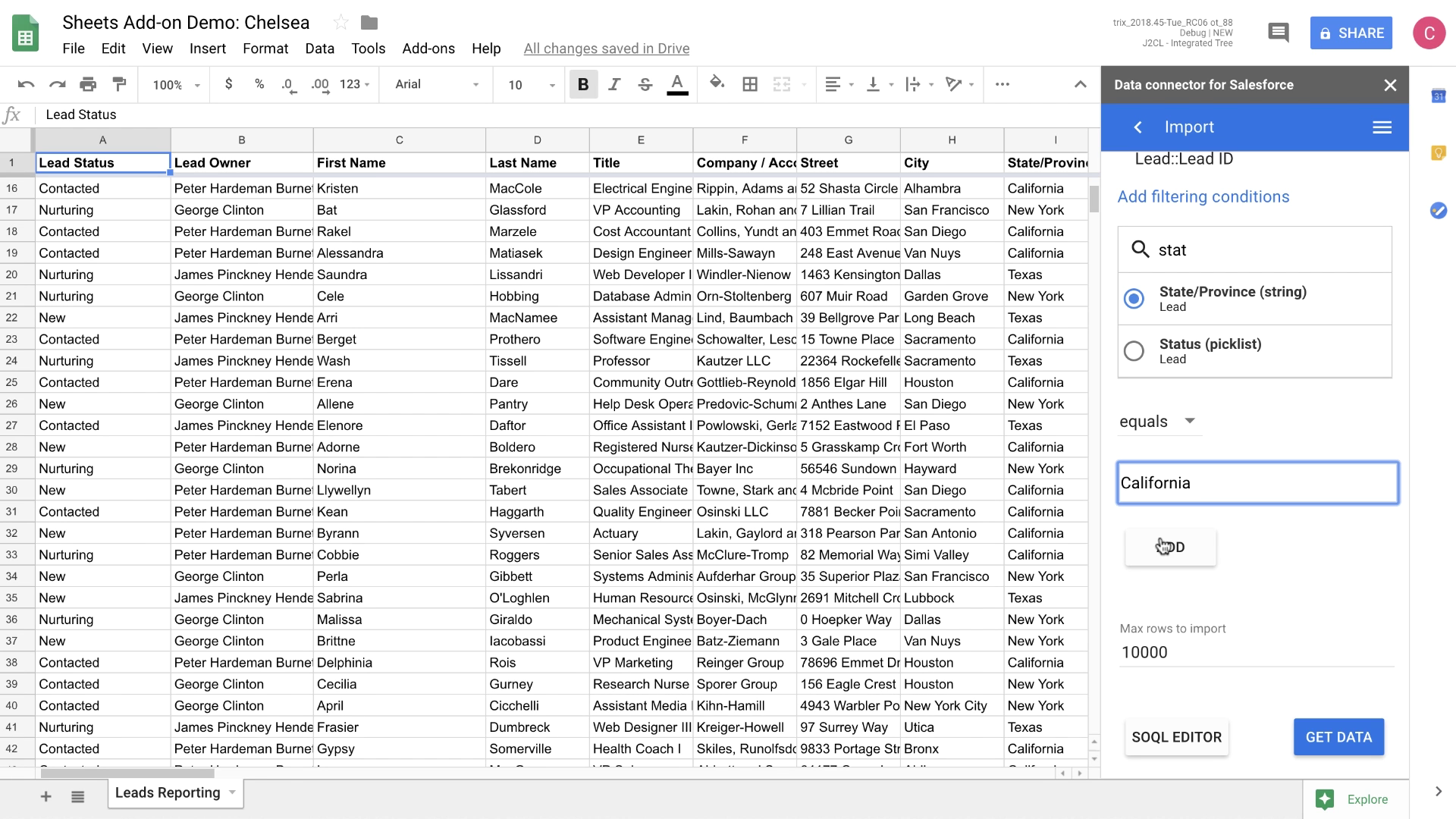
left_click(1165, 546)
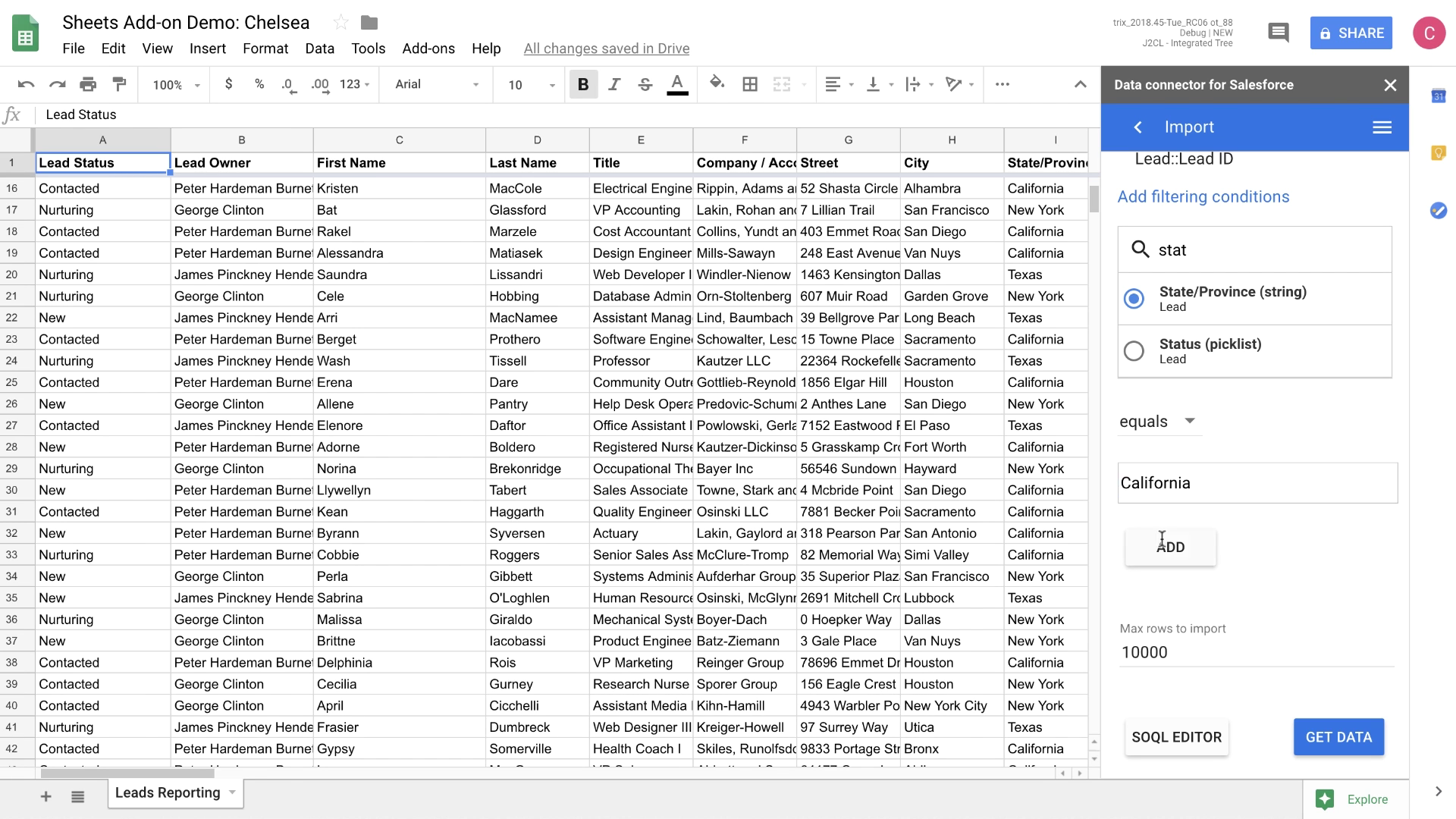
Step: Add a second filtering condition that Status equals Contacted
left_click(1234, 246)
type("stat")
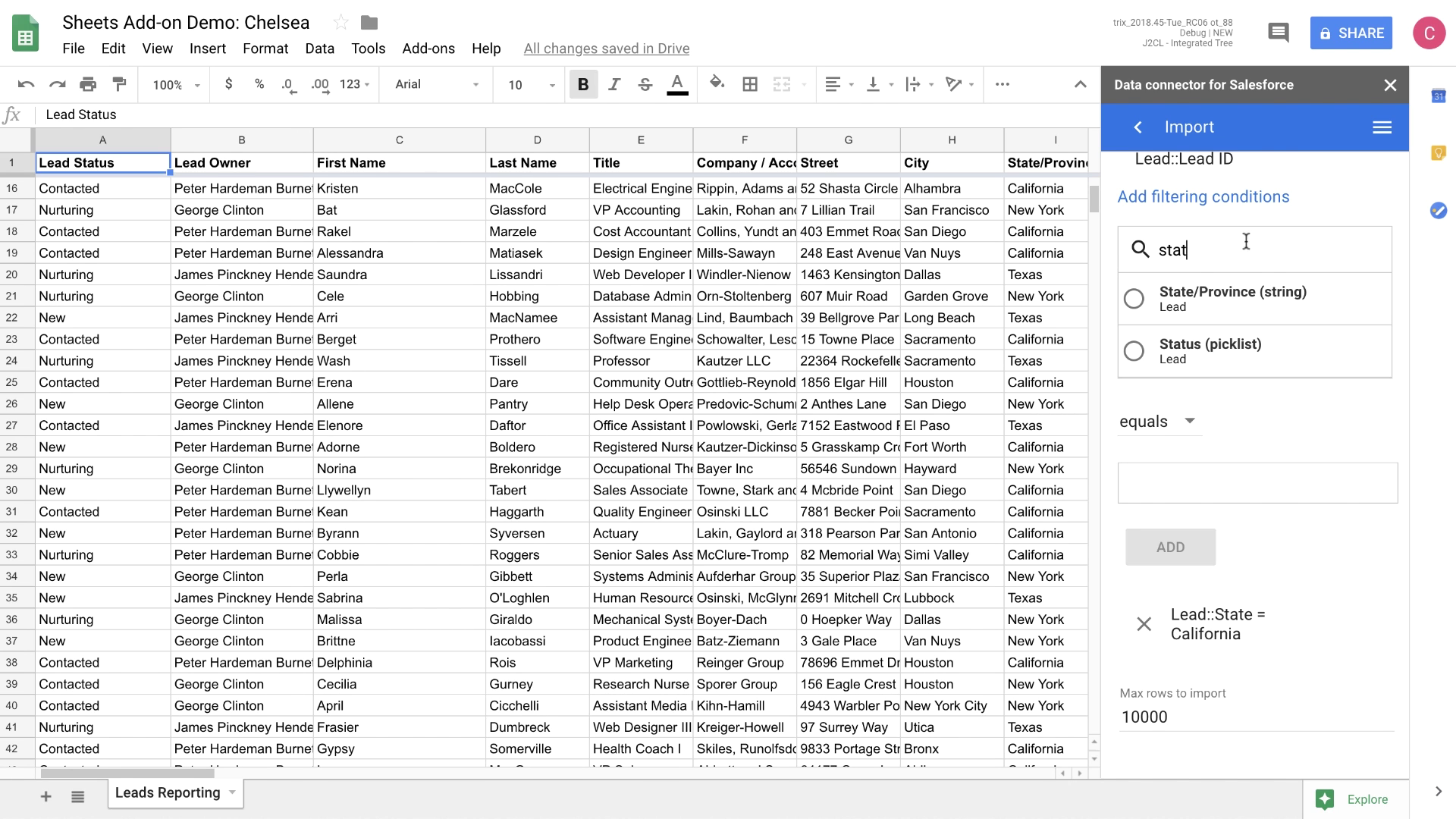
left_click(1235, 346)
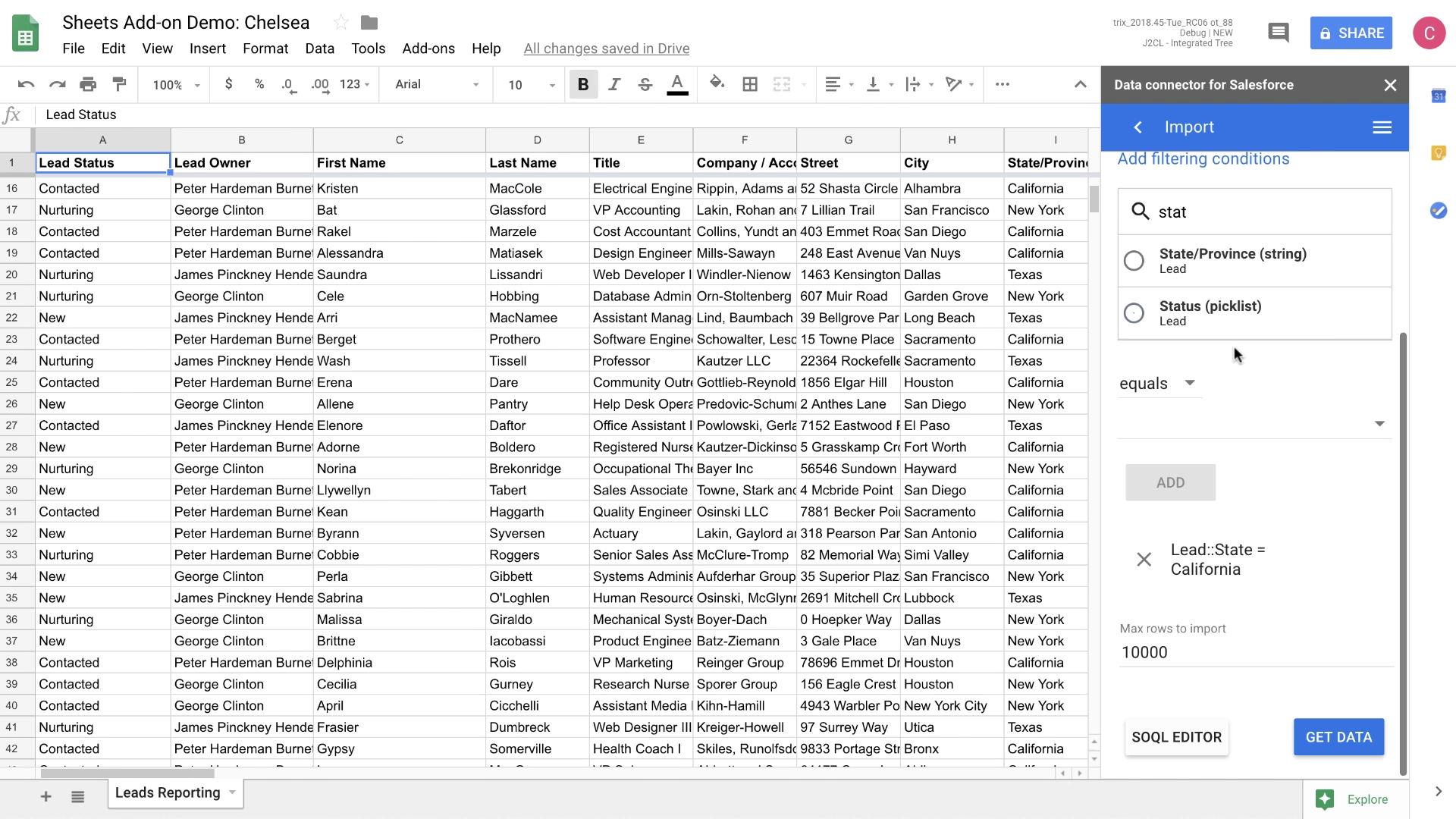
left_click(1377, 429)
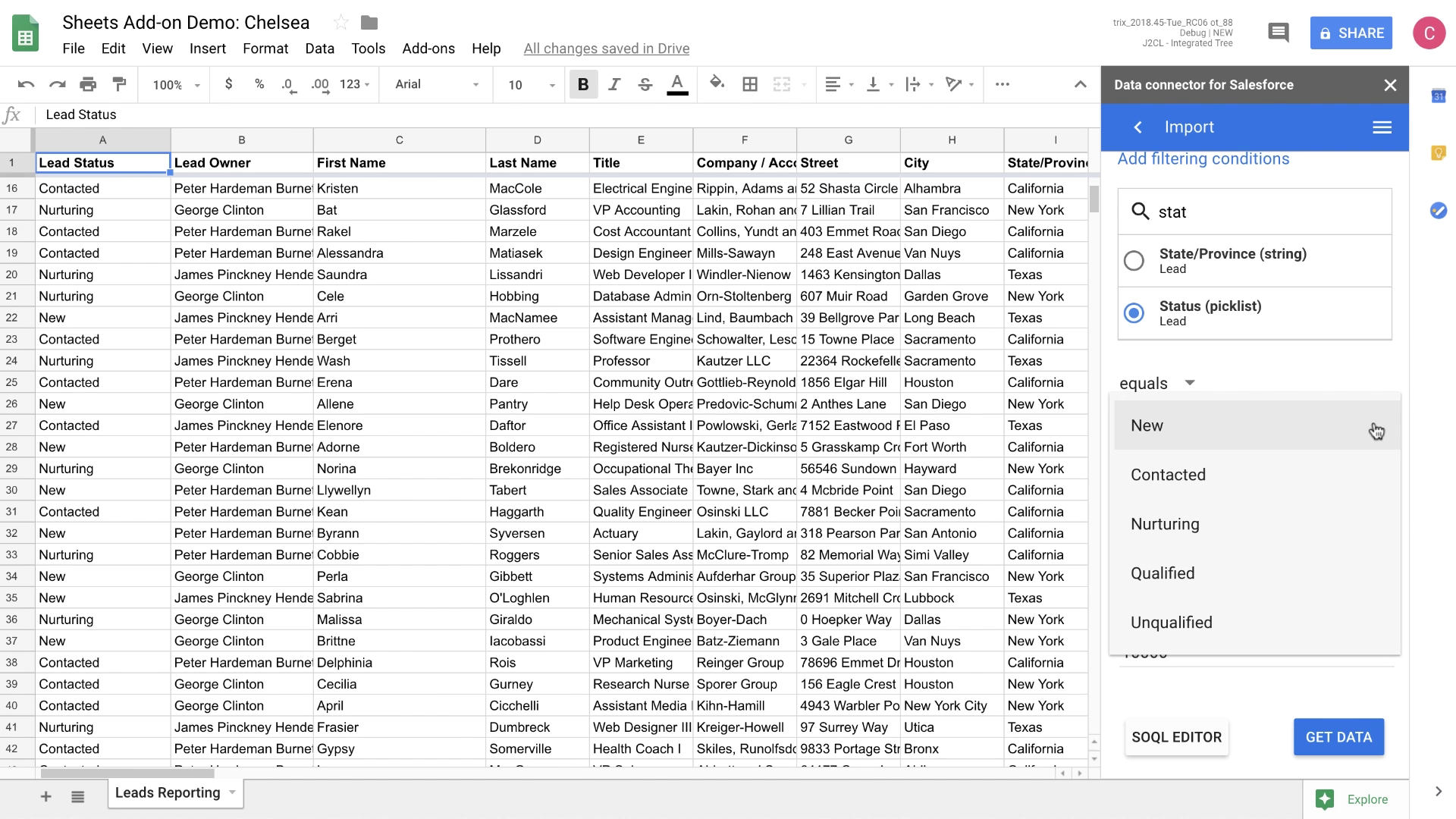
left_click(1287, 482)
left_click(1191, 482)
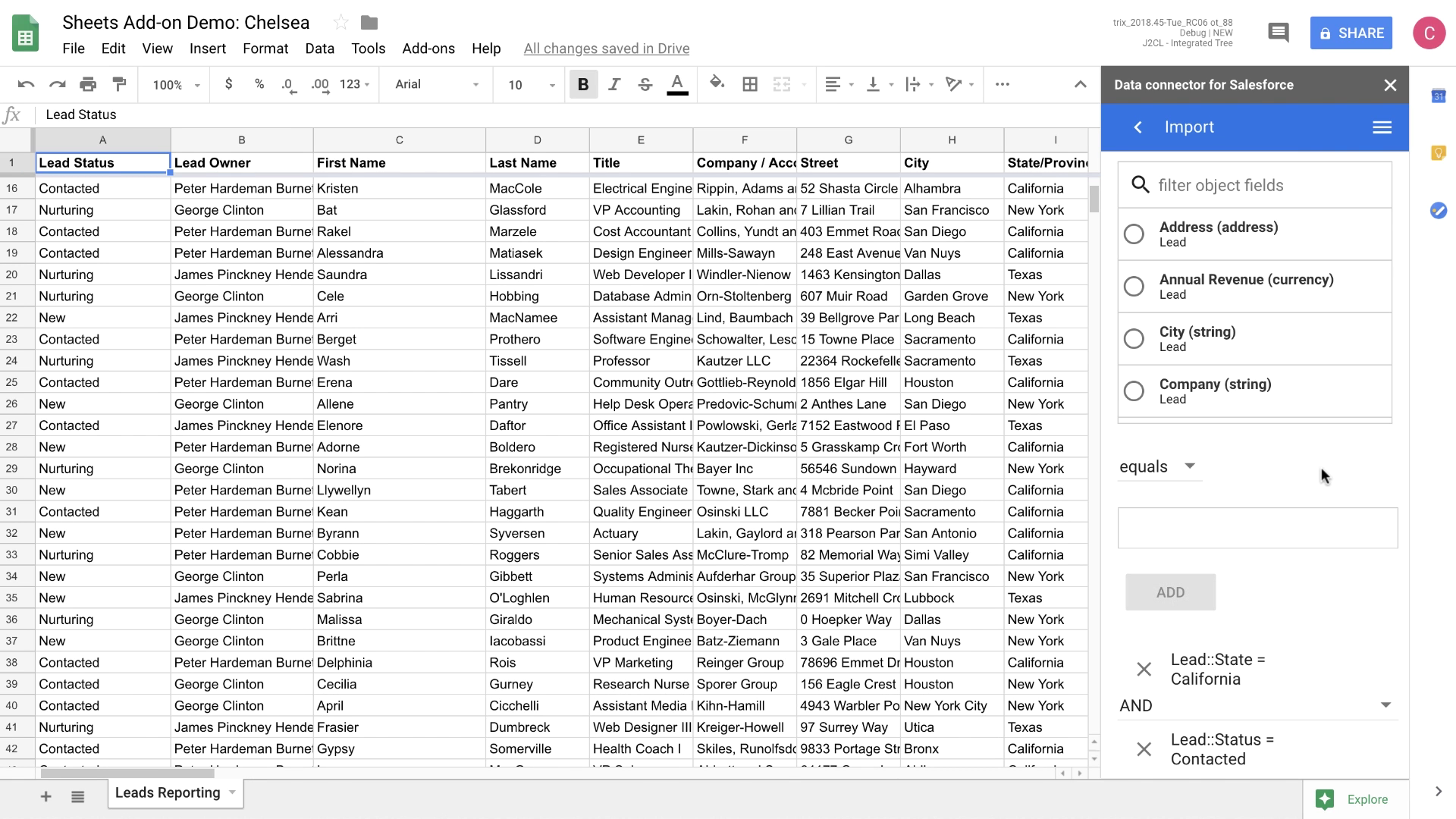
Step: Run the filtered Lead query and import its data into the sheet
scroll(1322, 467, "down", 3)
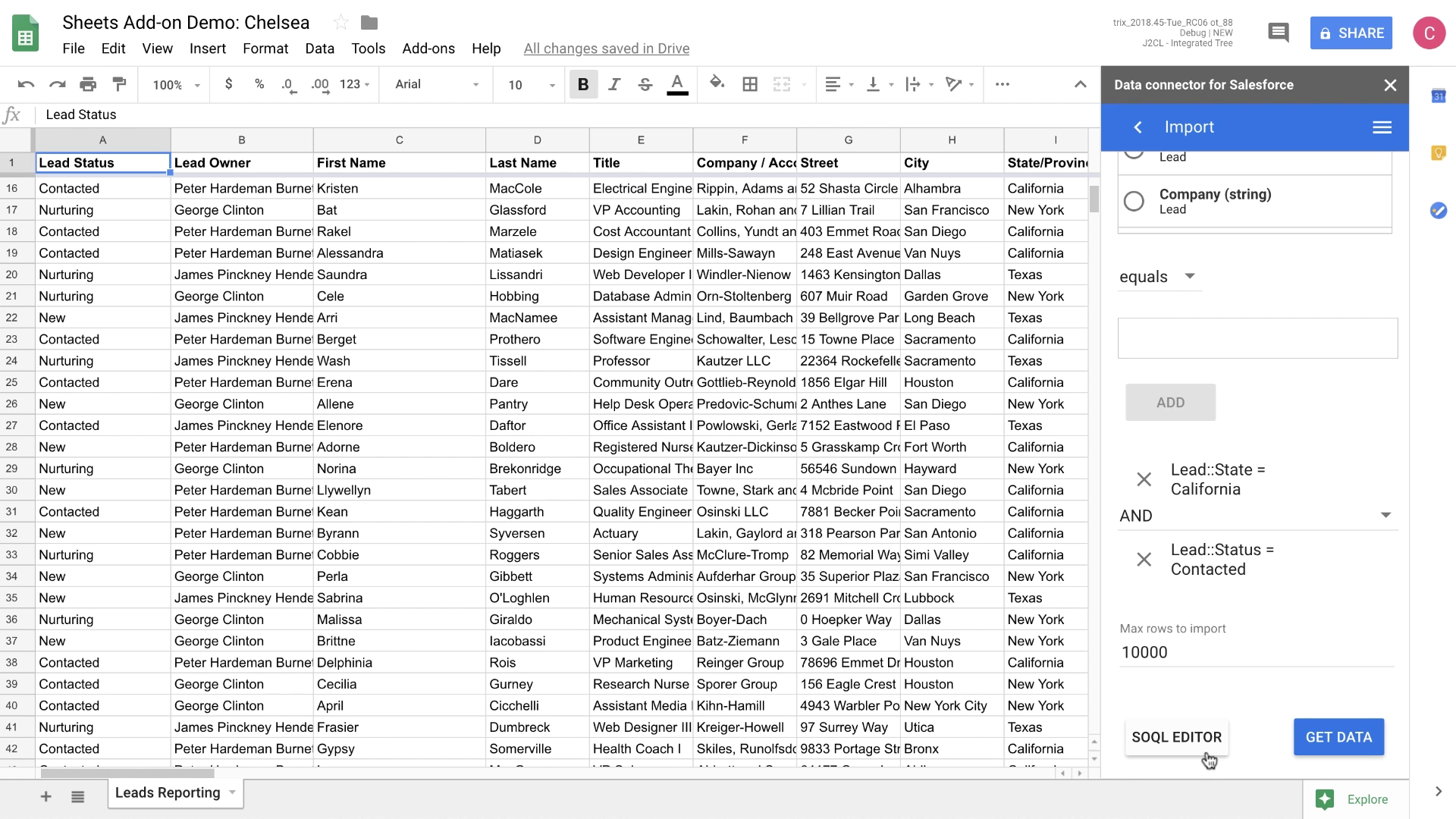
left_click(1349, 724)
left_click(1304, 533)
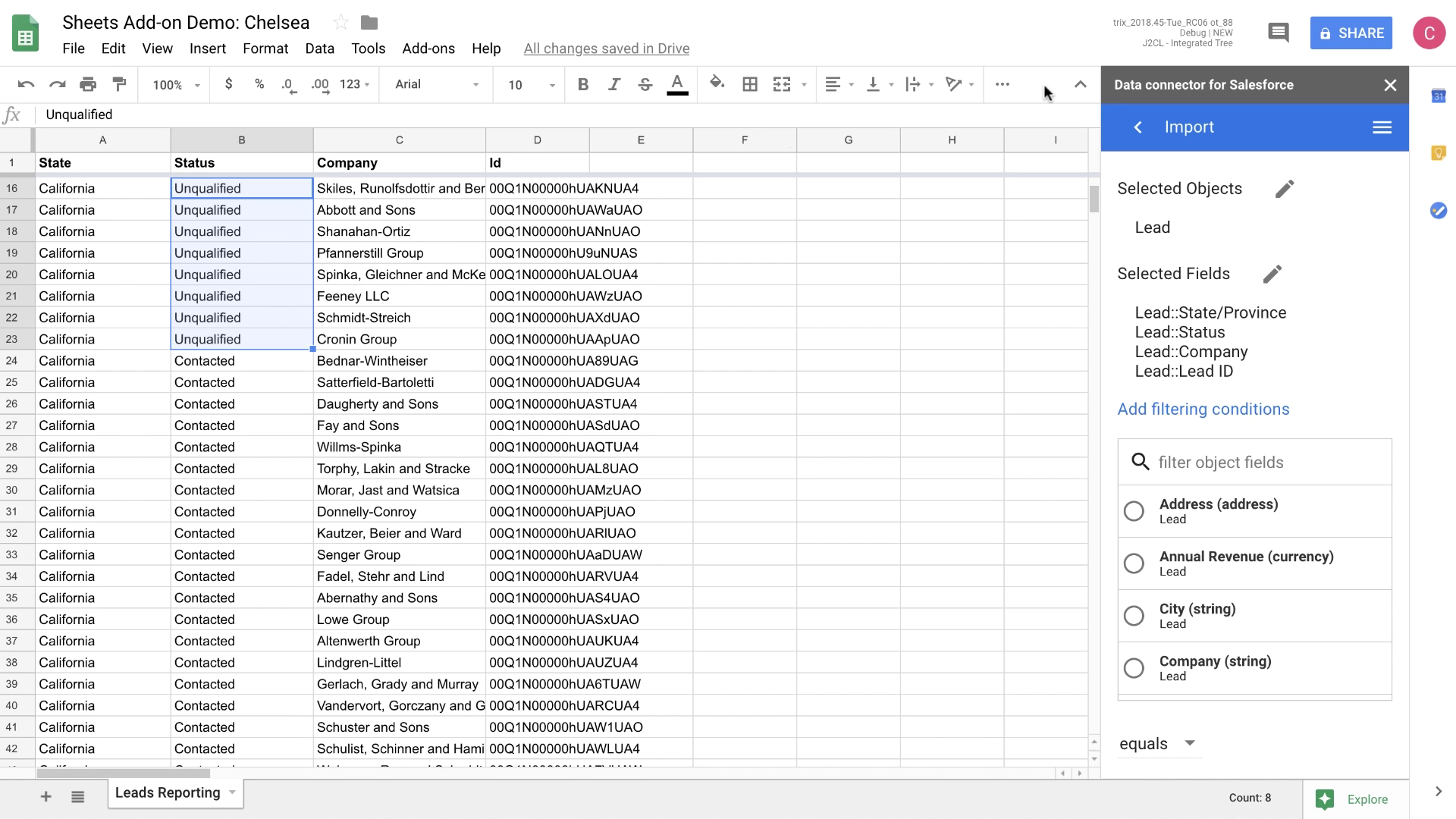
Step: Start an Update operation and set its range to the Unqualified leads in rows 16-20
left_click(1135, 134)
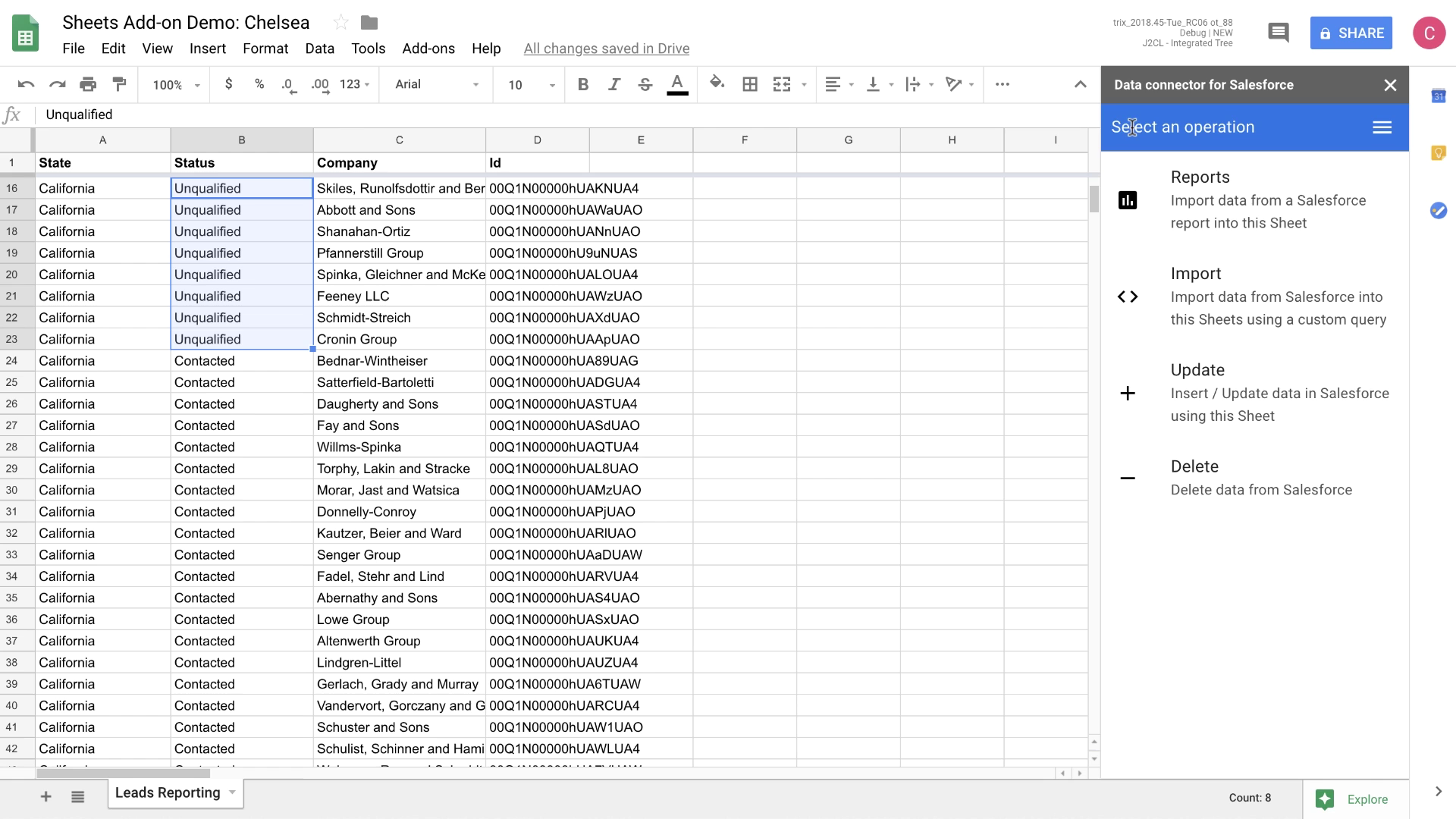
left_click(1232, 389)
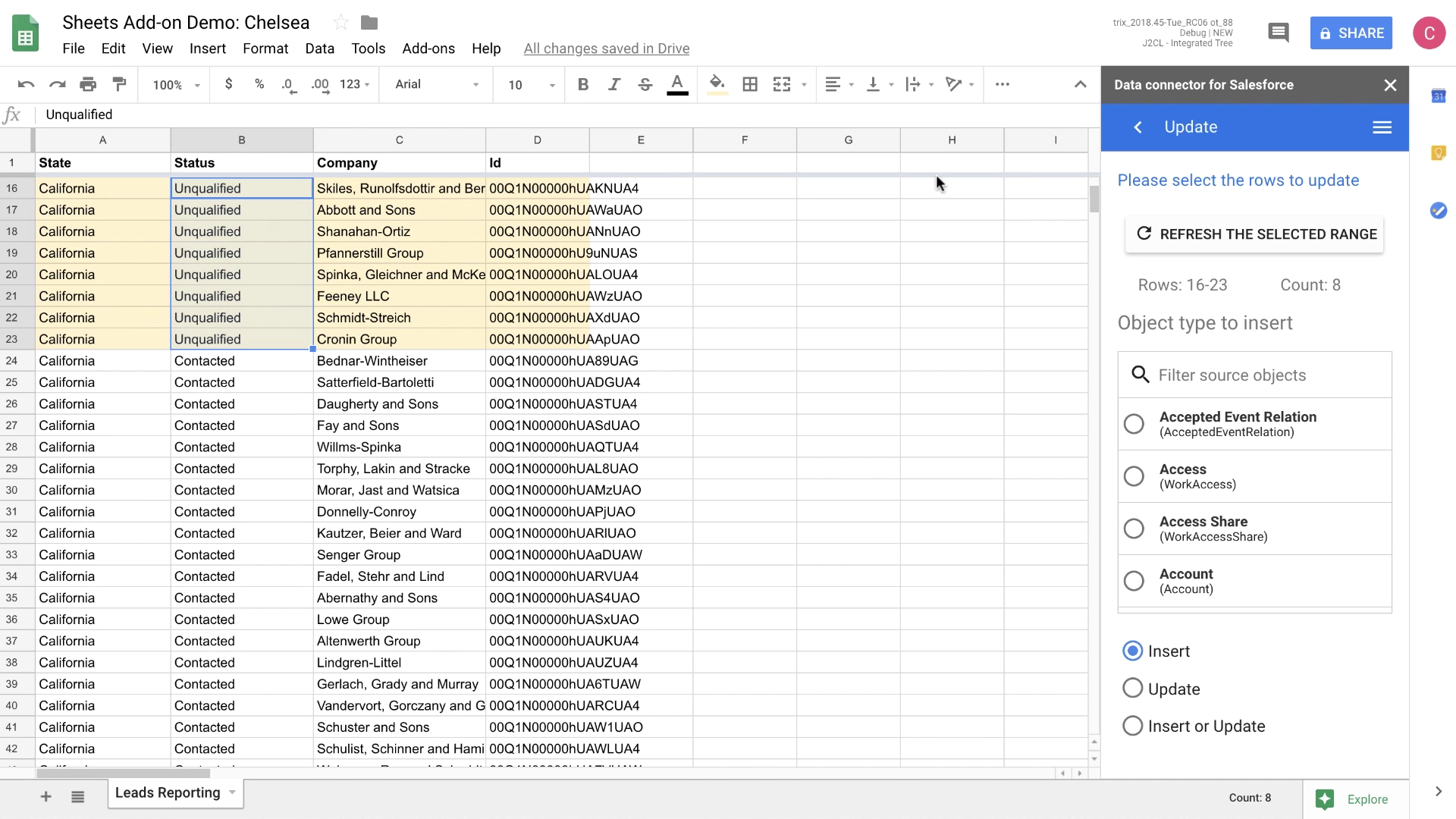
left_click_drag(293, 196, 291, 276)
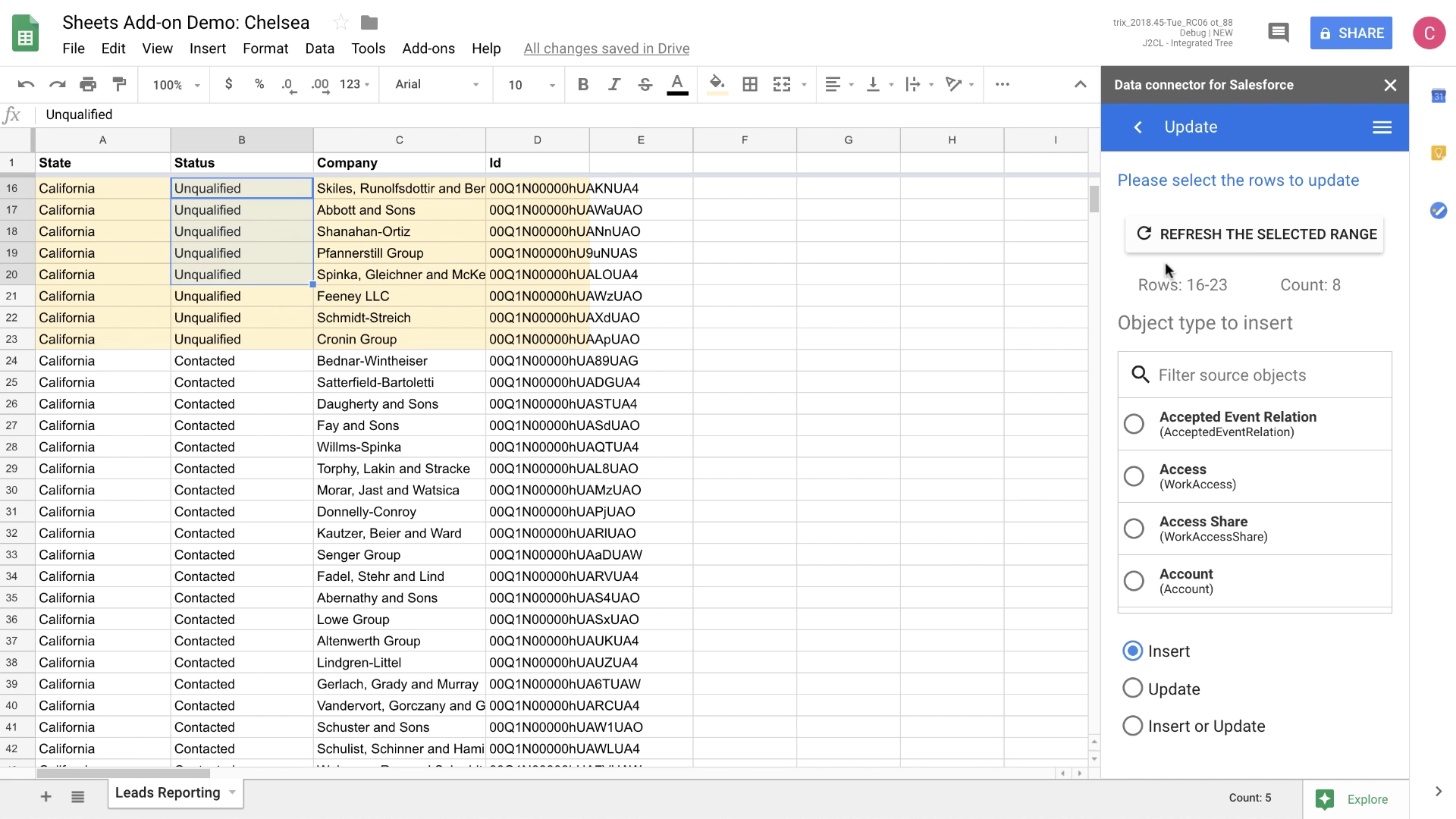
left_click(1250, 236)
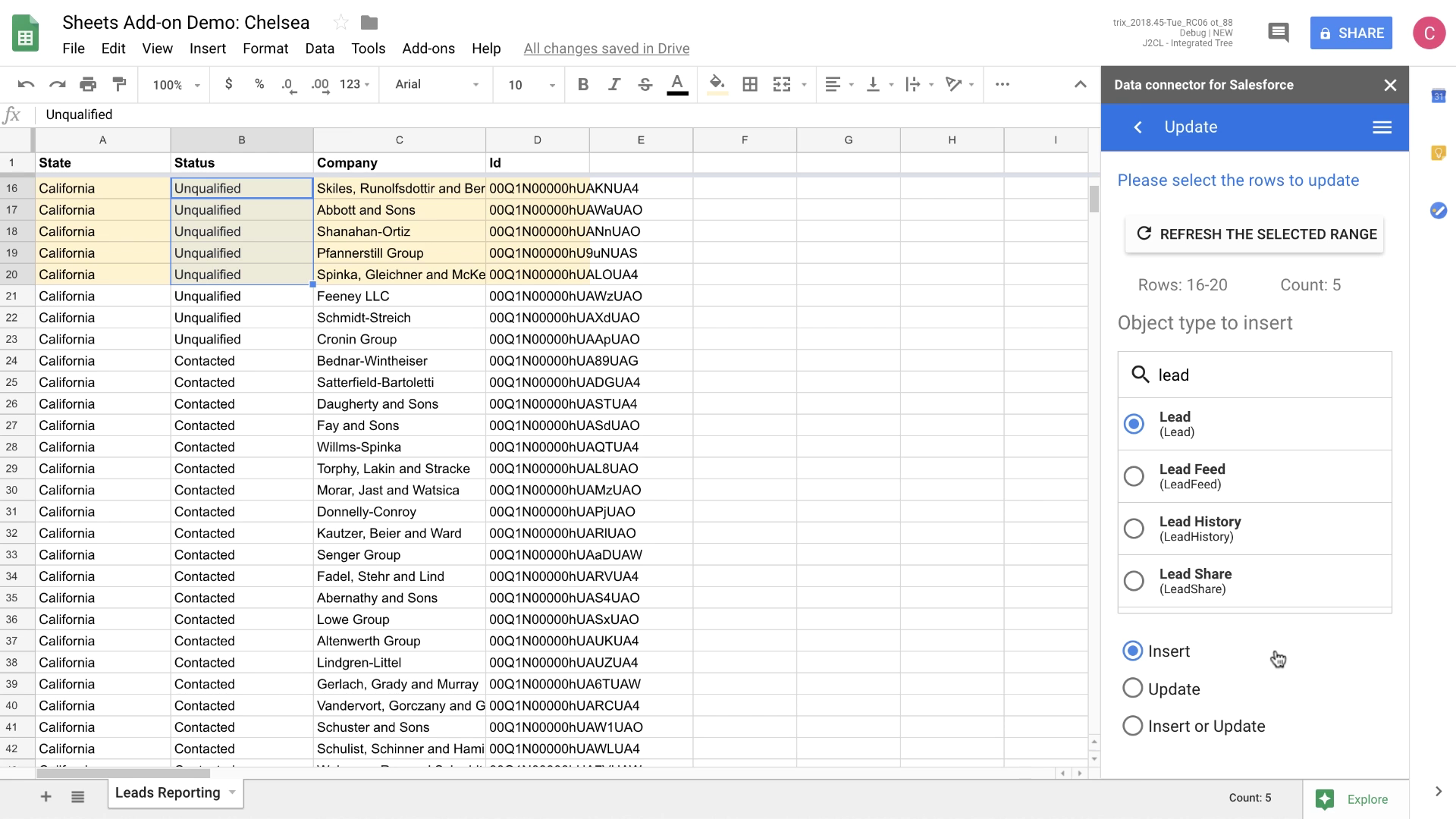
Step: Choose Update as the operation for the Lead object, with Id column D and results column E
left_click(1132, 688)
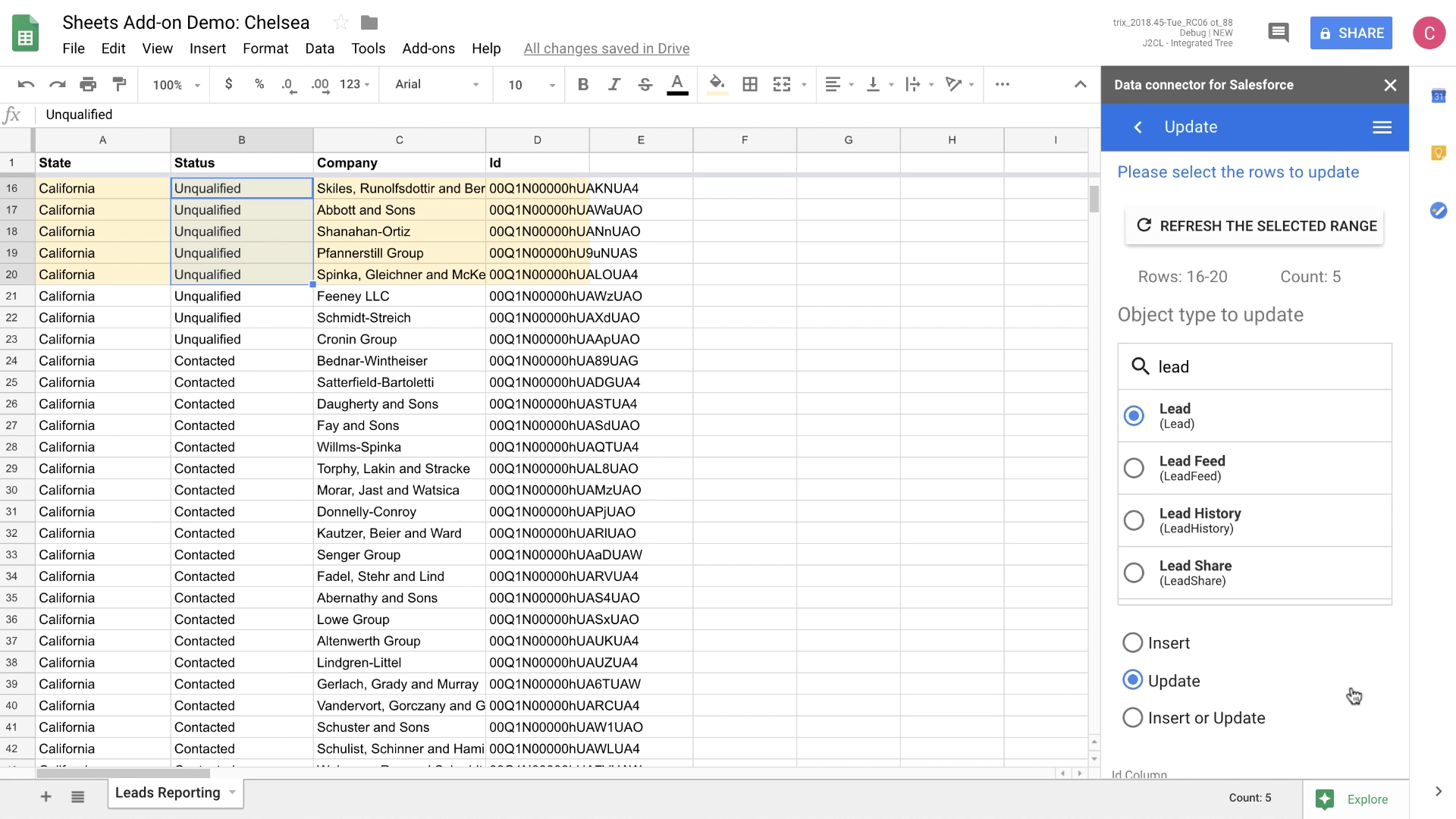
scroll(1354, 696, "down", 3)
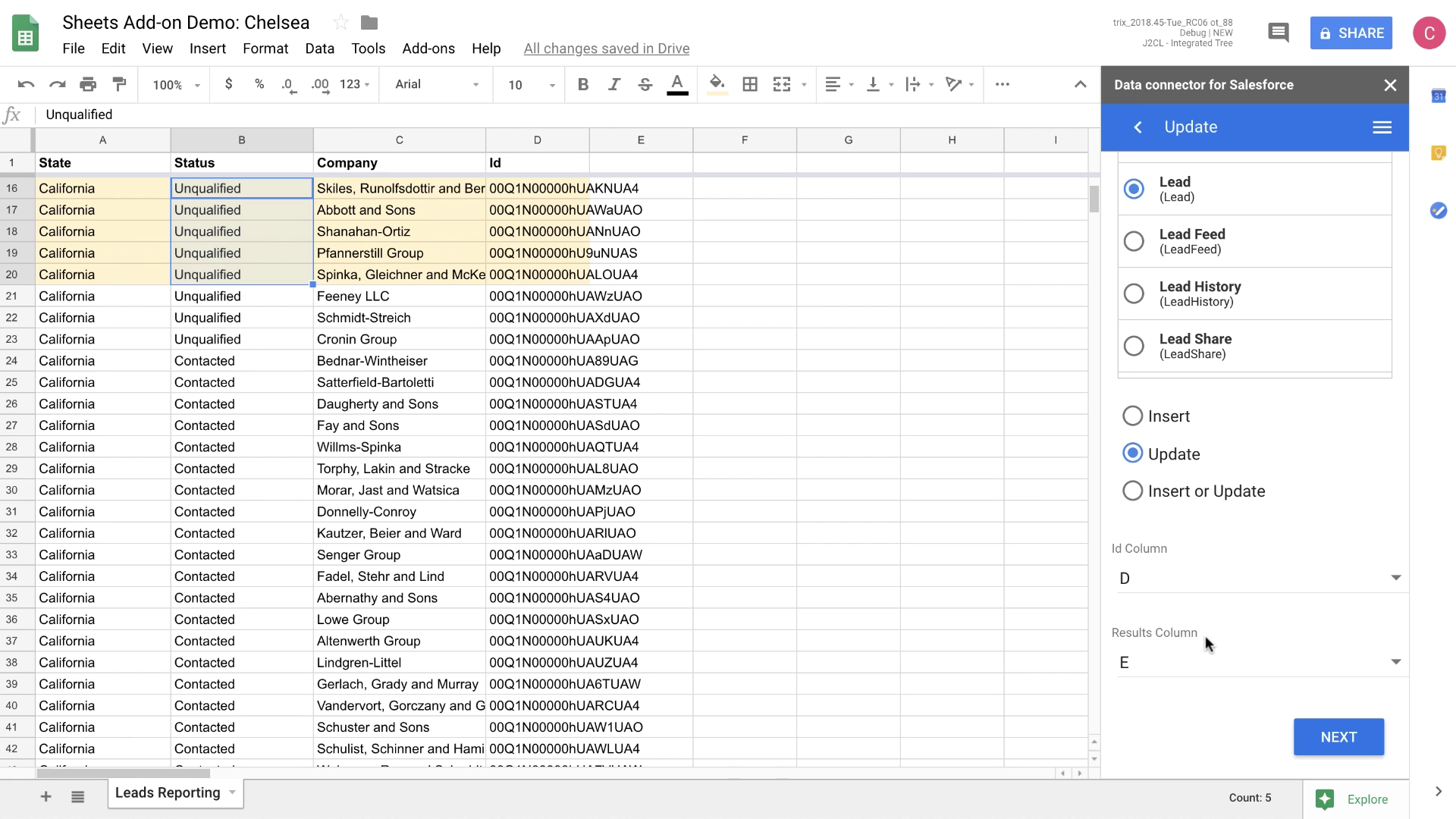
left_click(1352, 742)
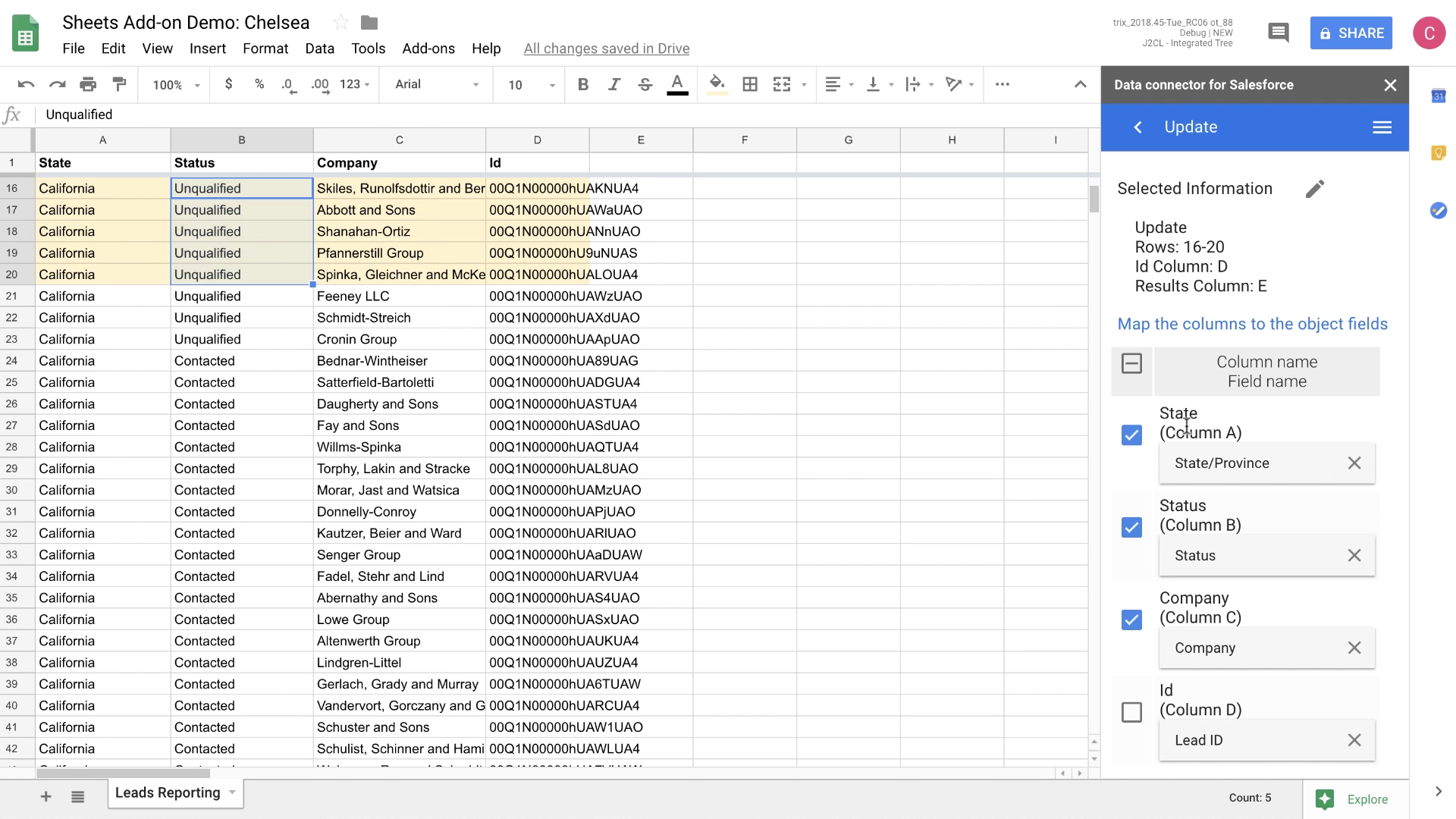
Step: Map only the Status column by excluding State and Company, execute the update, and return to the operation list
left_click(1132, 436)
left_click(1132, 622)
scroll(1245, 599, "down", 2)
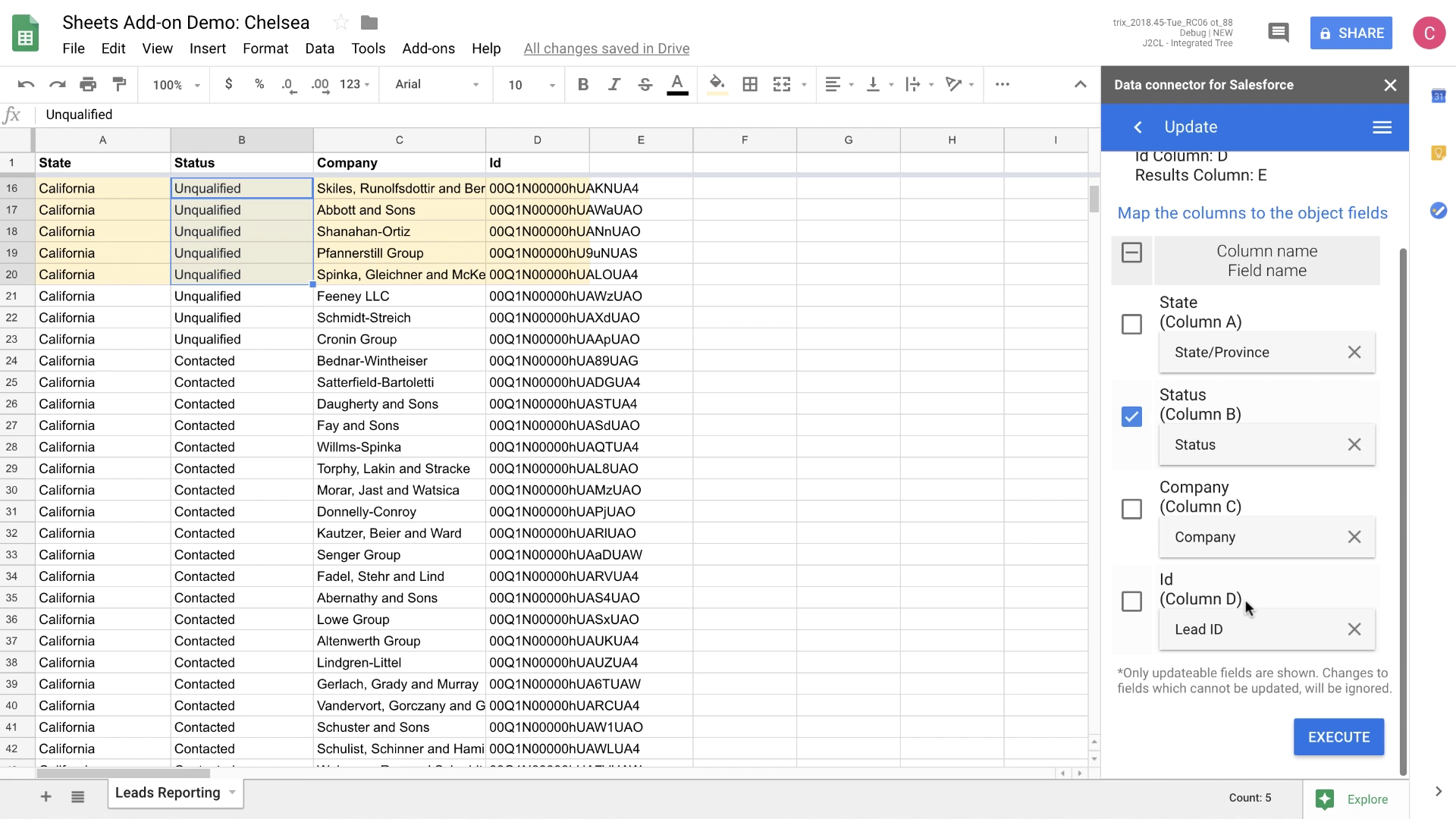
left_click(1373, 748)
left_click(1327, 530)
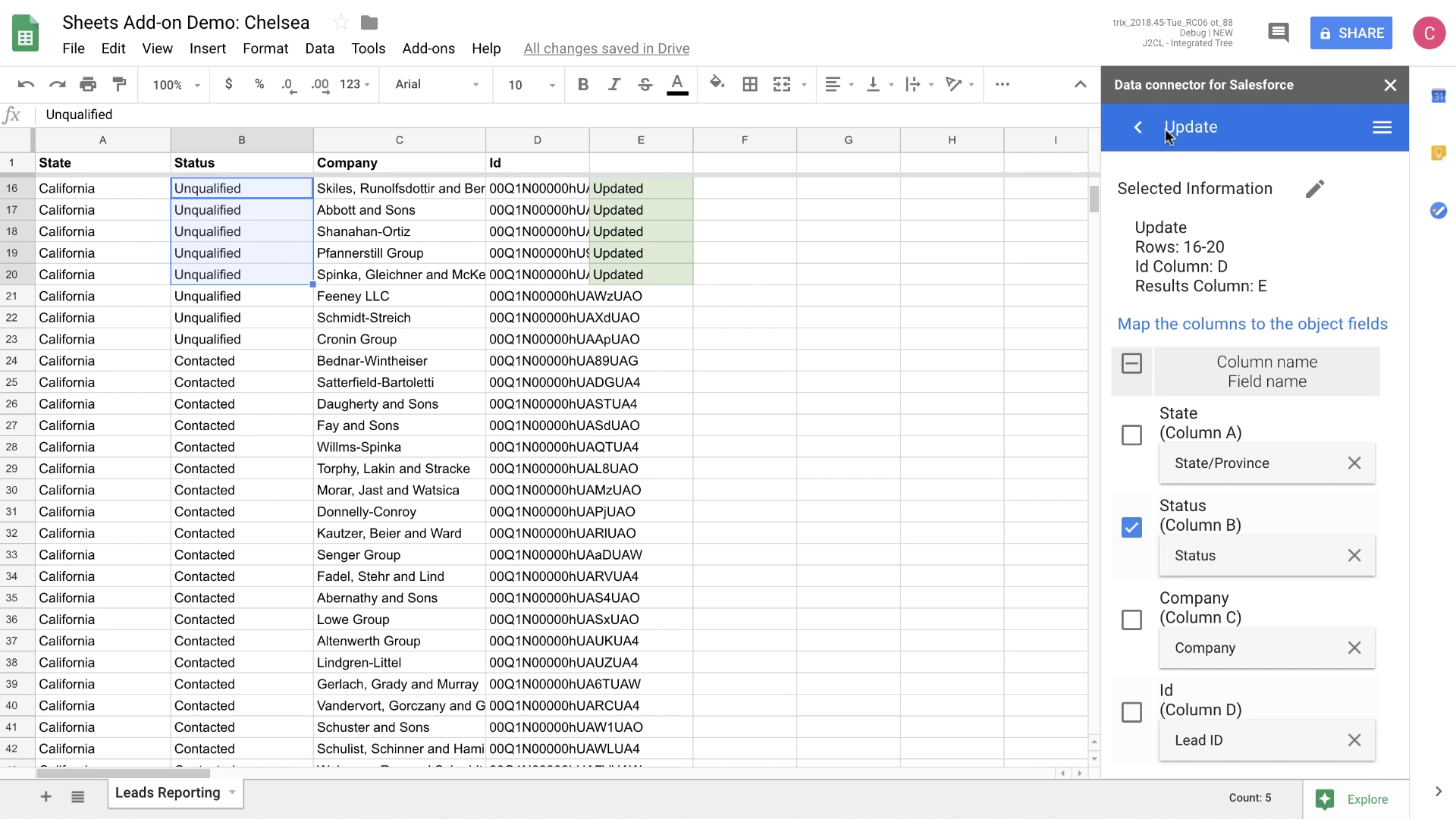
left_click(1137, 126)
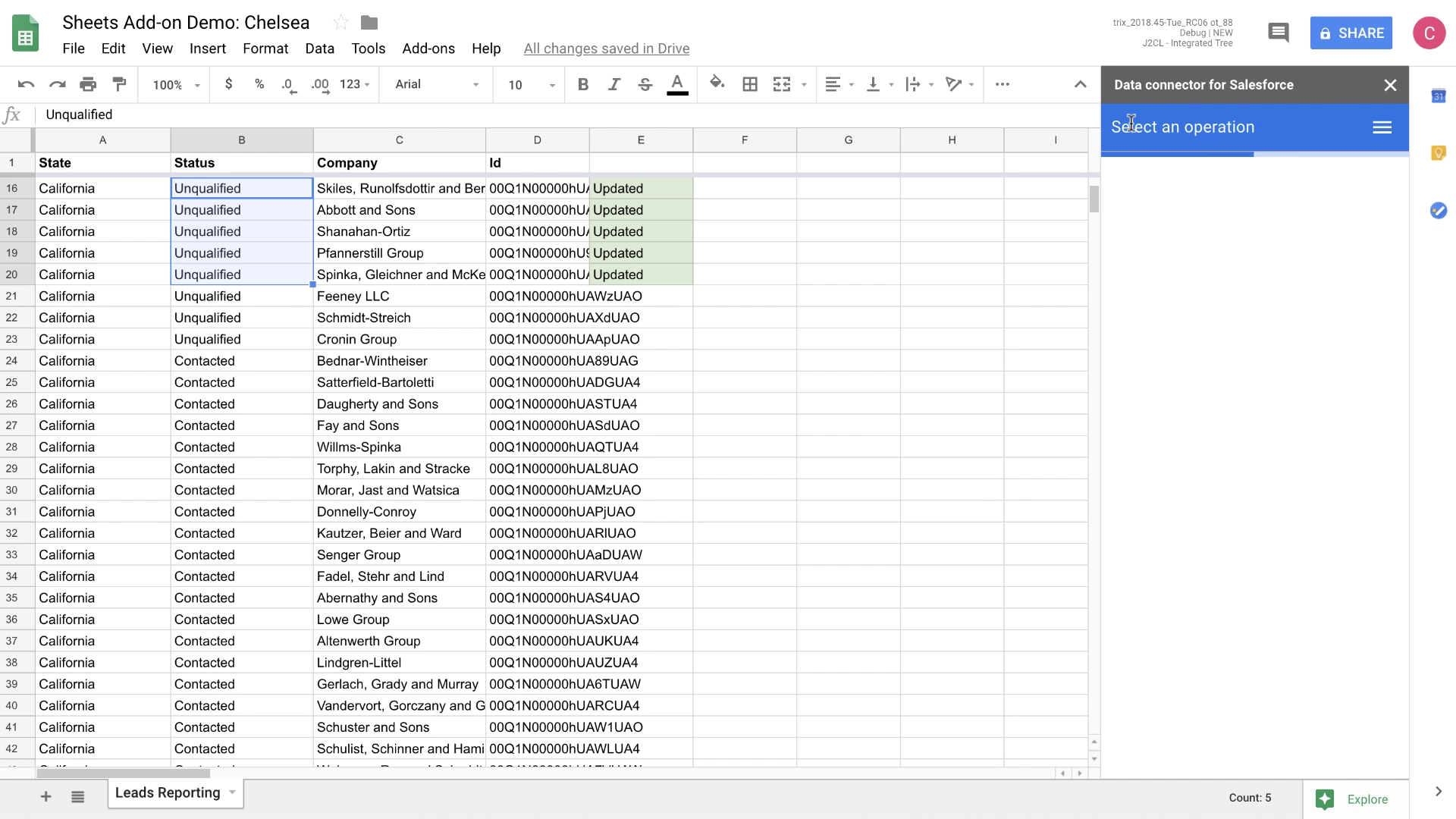